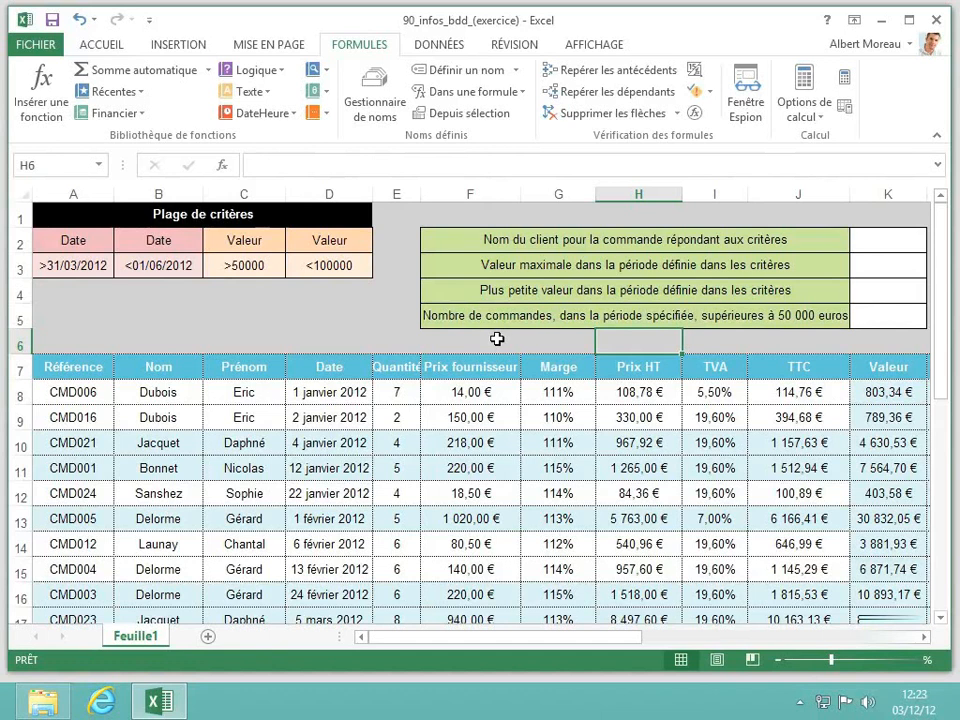
Examine the orders table from its header row to its last row and last column
click(79, 365)
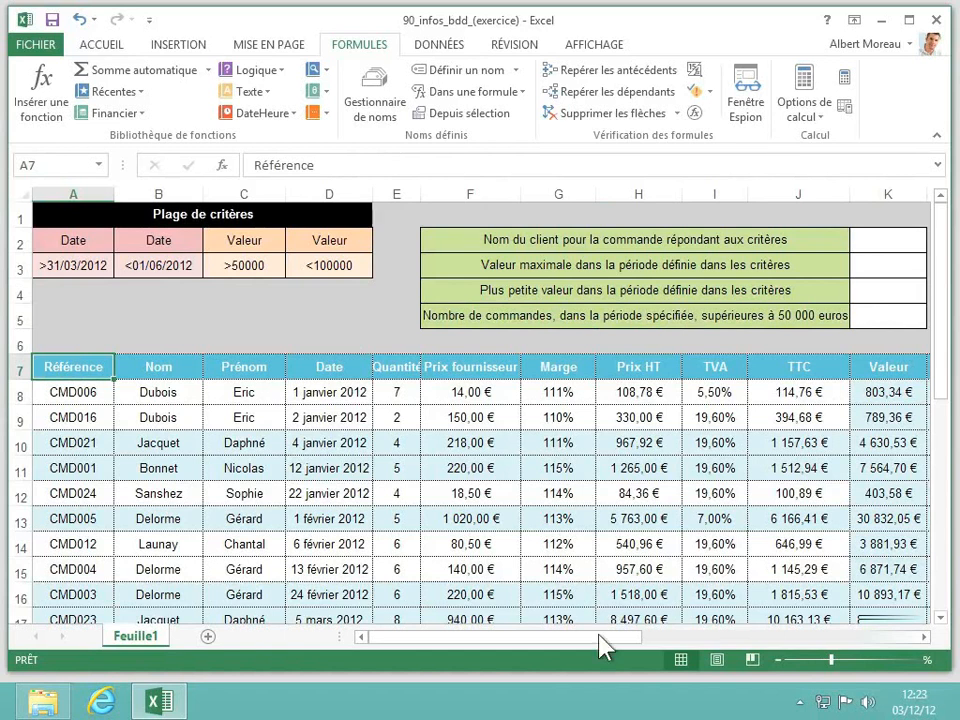
drag(604, 640, 878, 645)
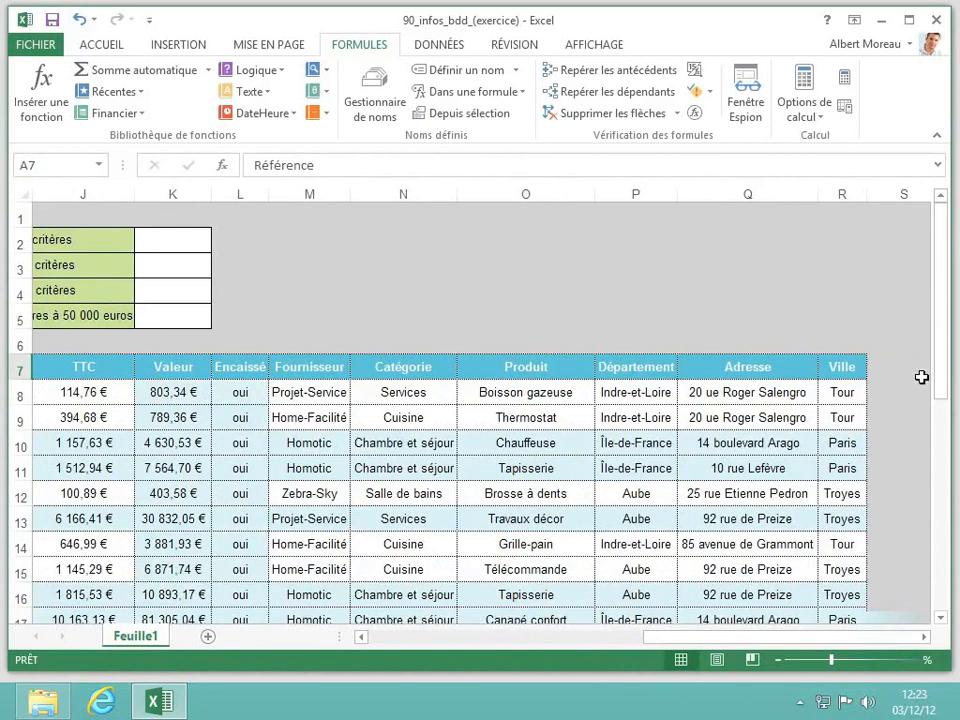
drag(945, 372, 946, 601)
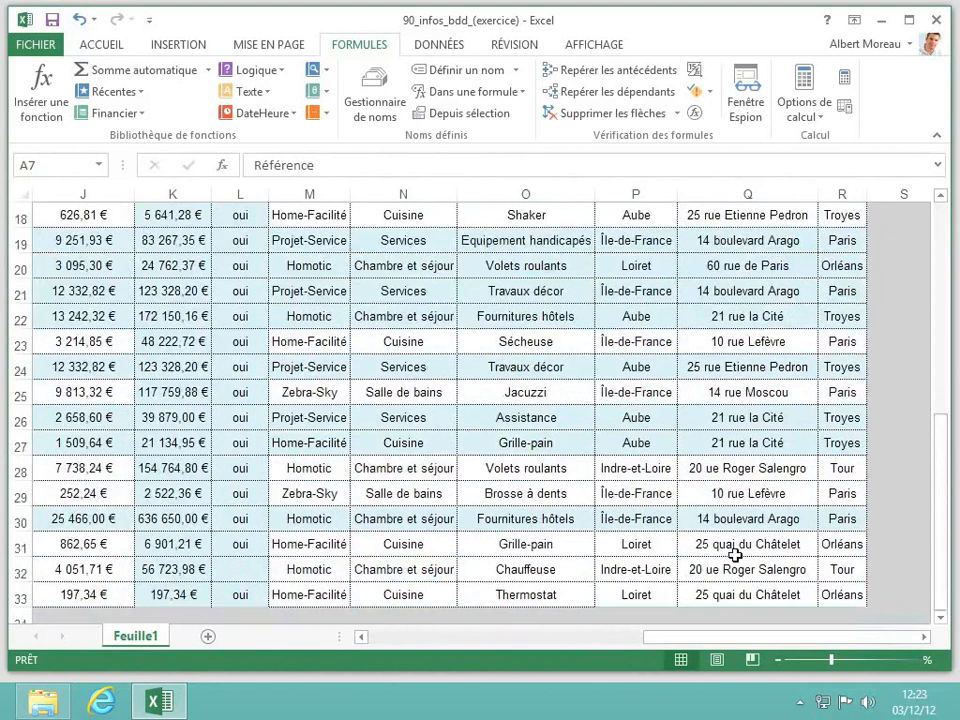
scroll(735, 555, up, 6)
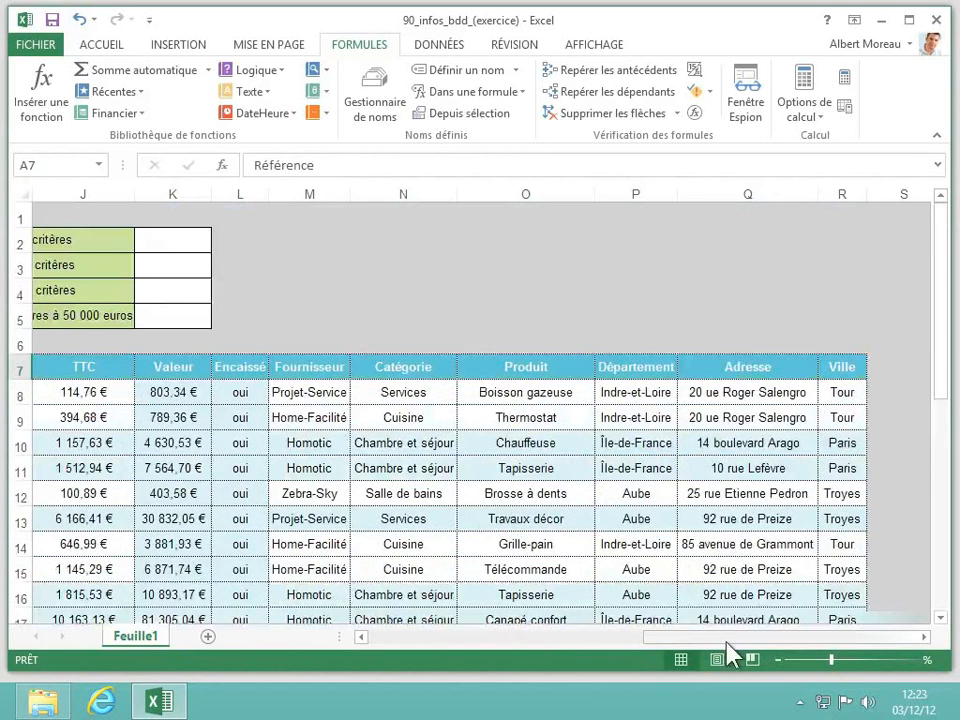
drag(729, 638, 420, 648)
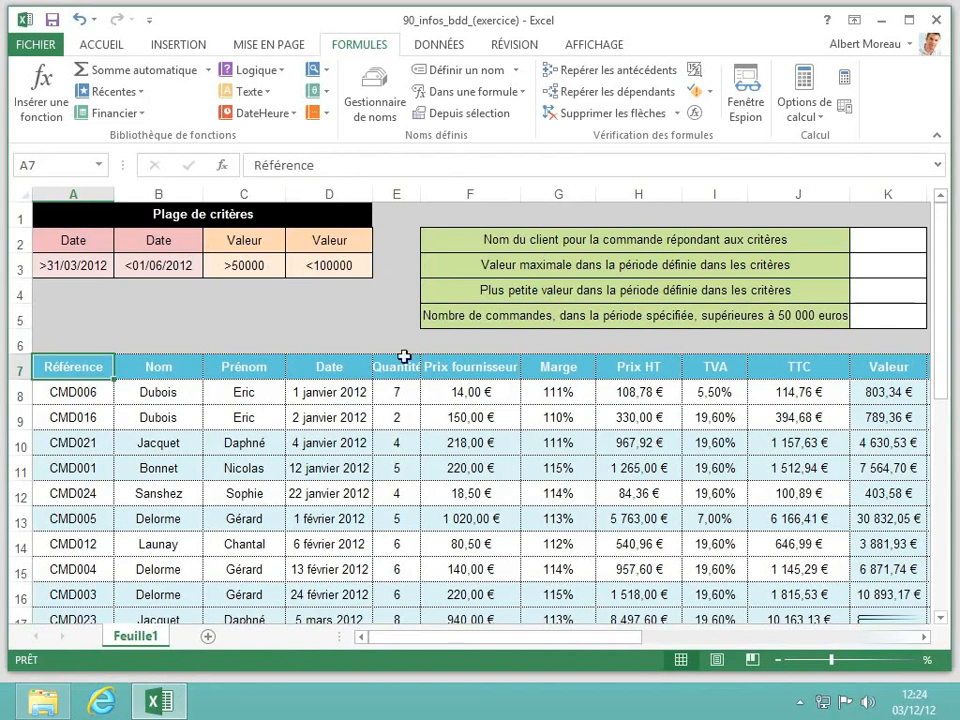
Define a workbook-level name criteres that refers to the criteria range A2:D3 on Feuille1, and review the existing commandes range
click(894, 238)
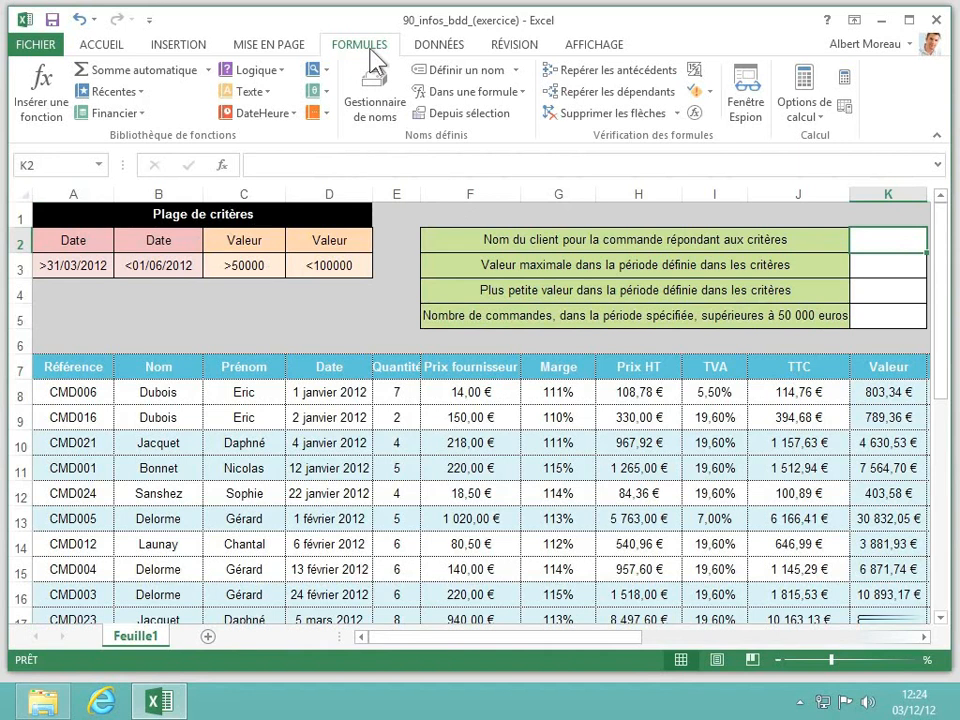
click(378, 104)
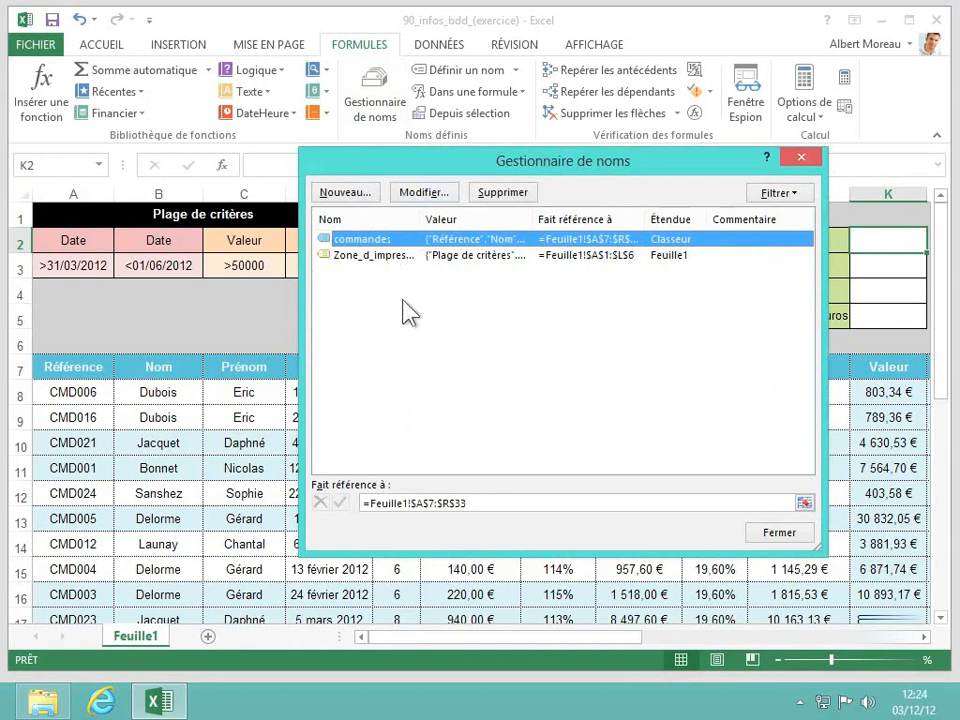
click(482, 503)
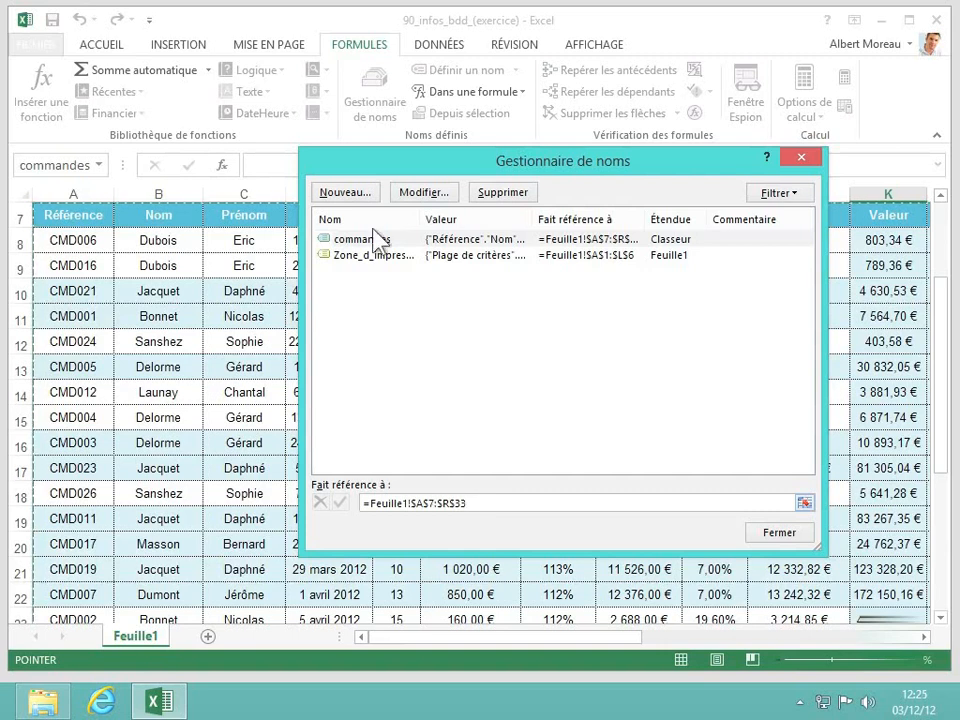
click(362, 193)
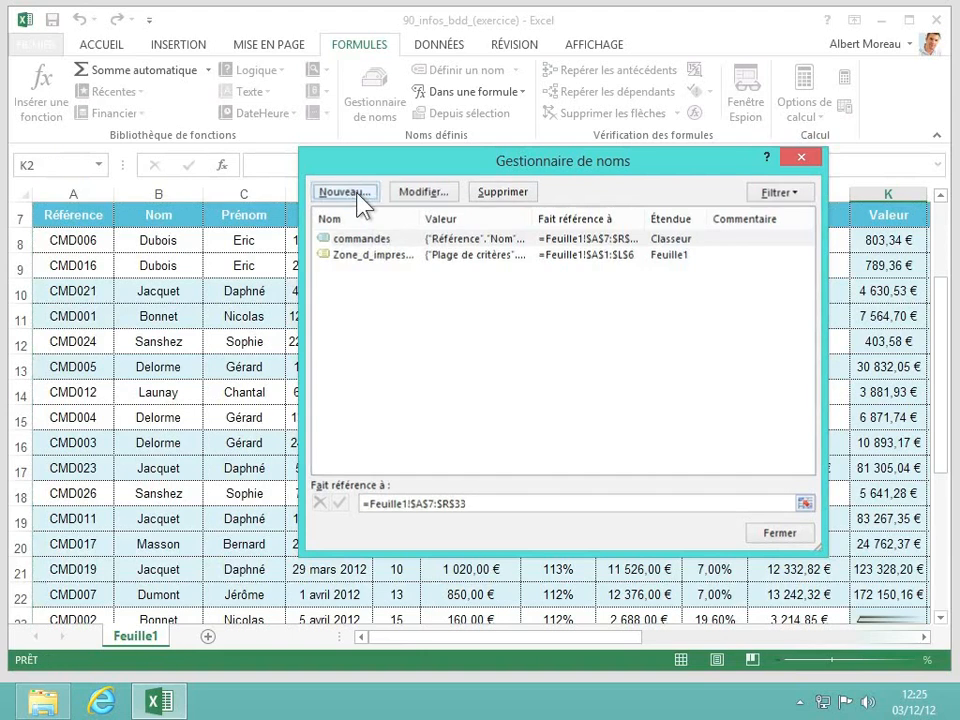
text(criteres)
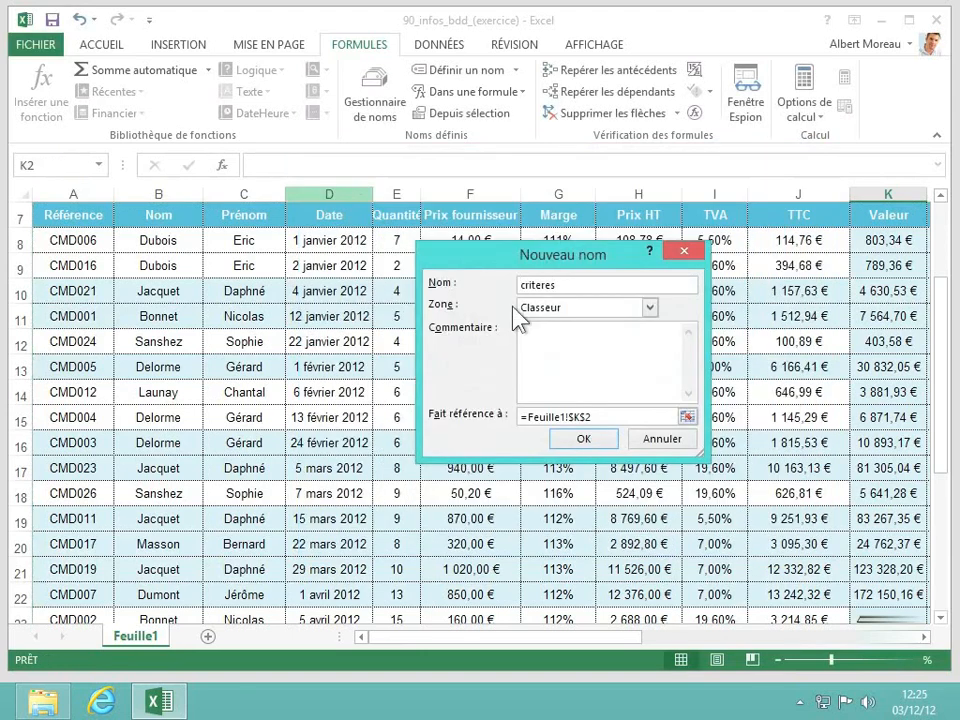
click(687, 417)
scroll(685, 415, up, 2)
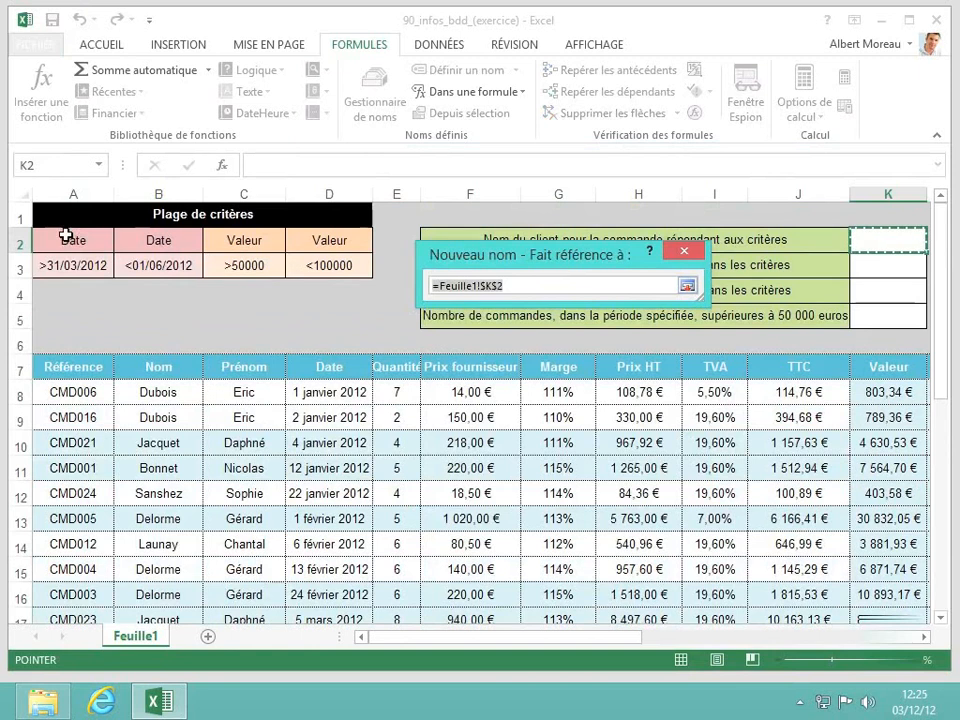
drag(66, 236, 339, 266)
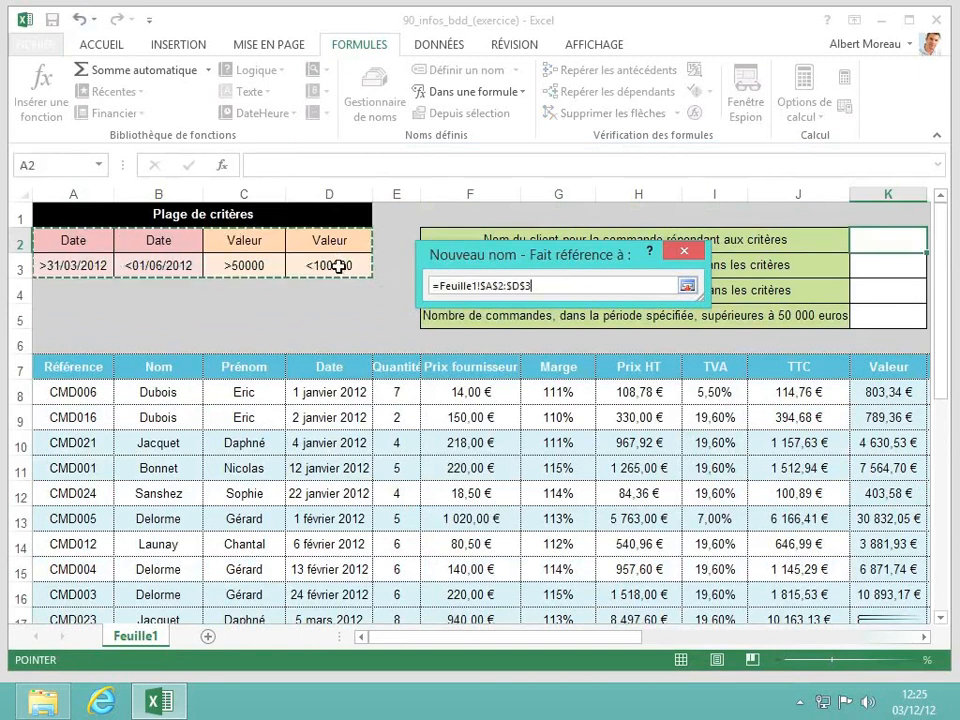
click(696, 286)
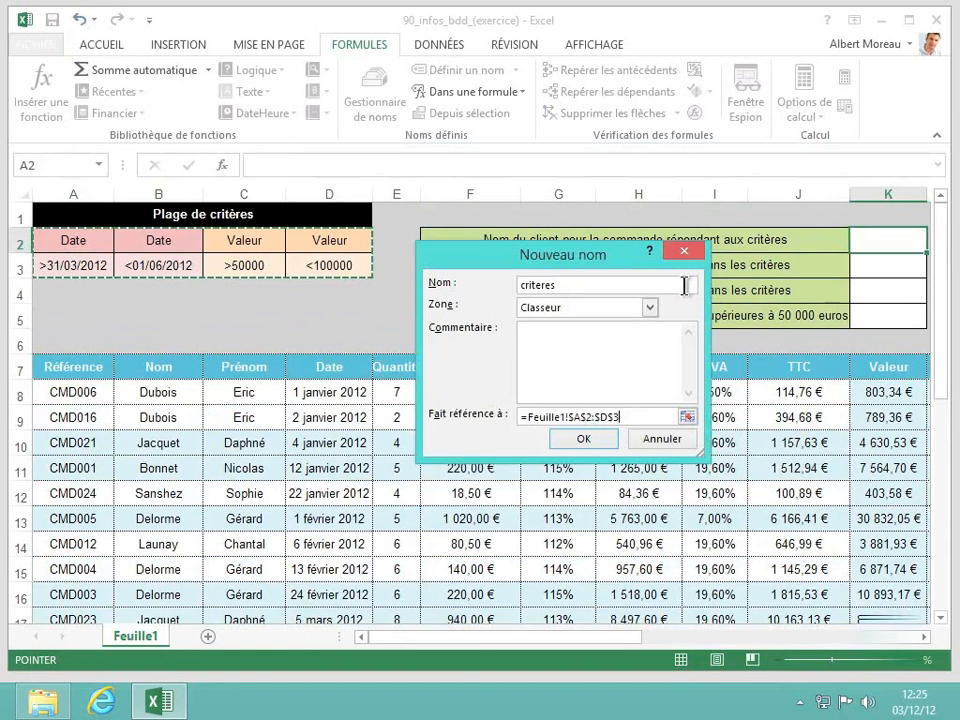
click(589, 446)
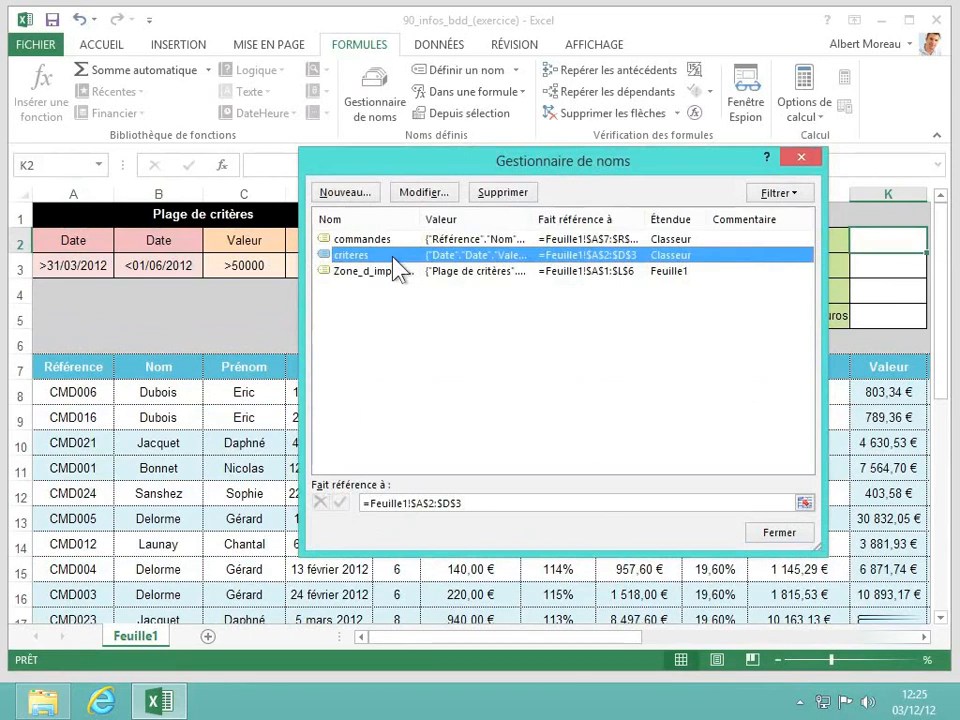
click(393, 241)
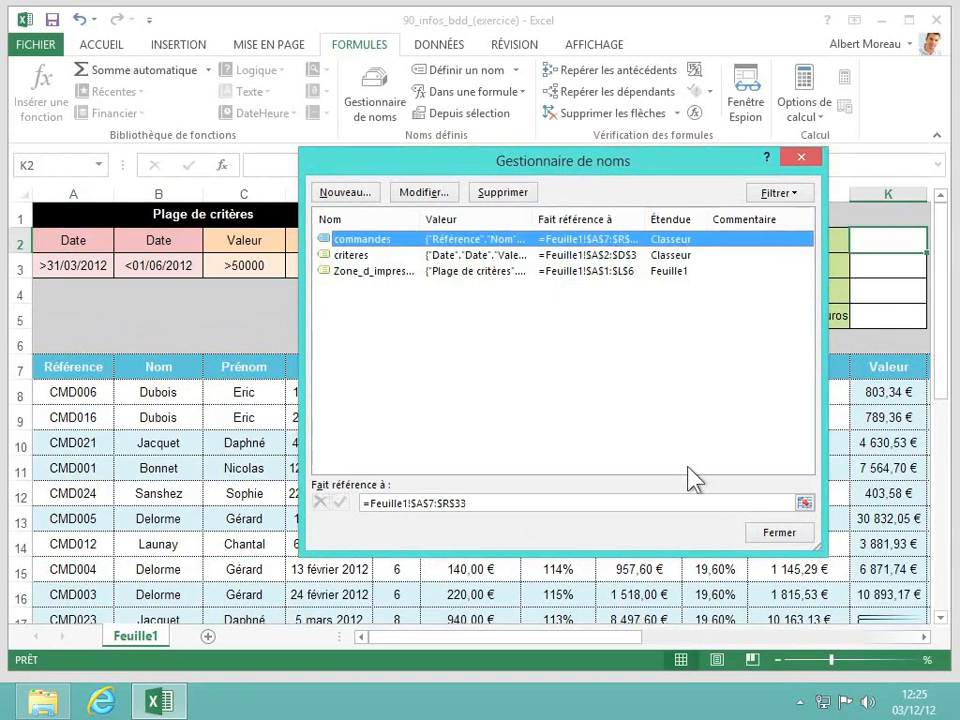
click(774, 536)
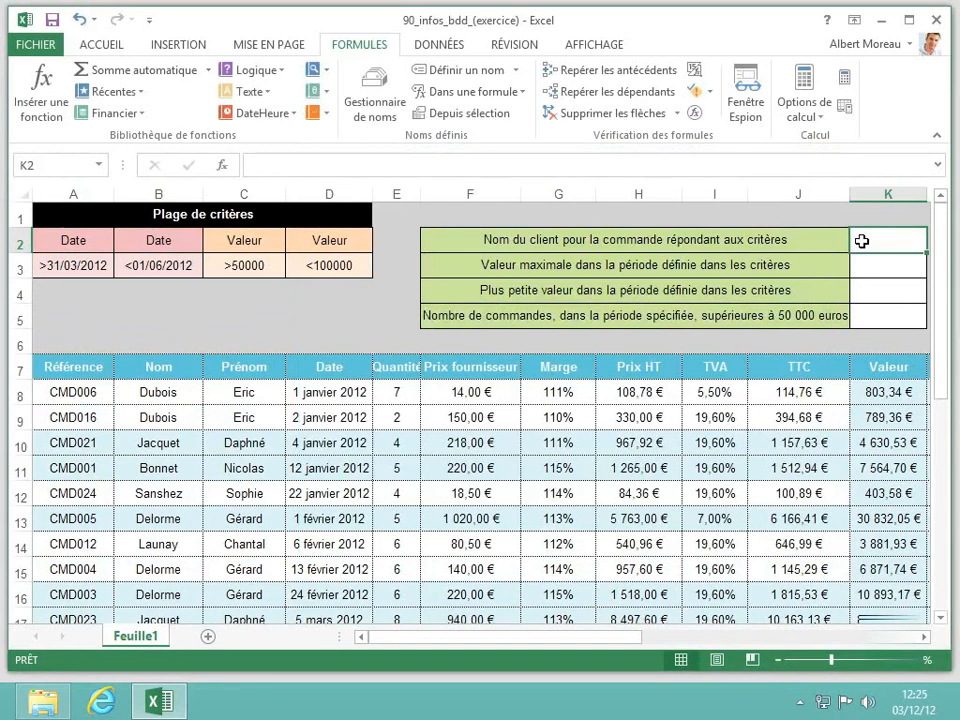
Enter the formula =BDLIRE(commandes;"Nom";criteres) in K2 for the client name of the order matching the criteria
text(=)
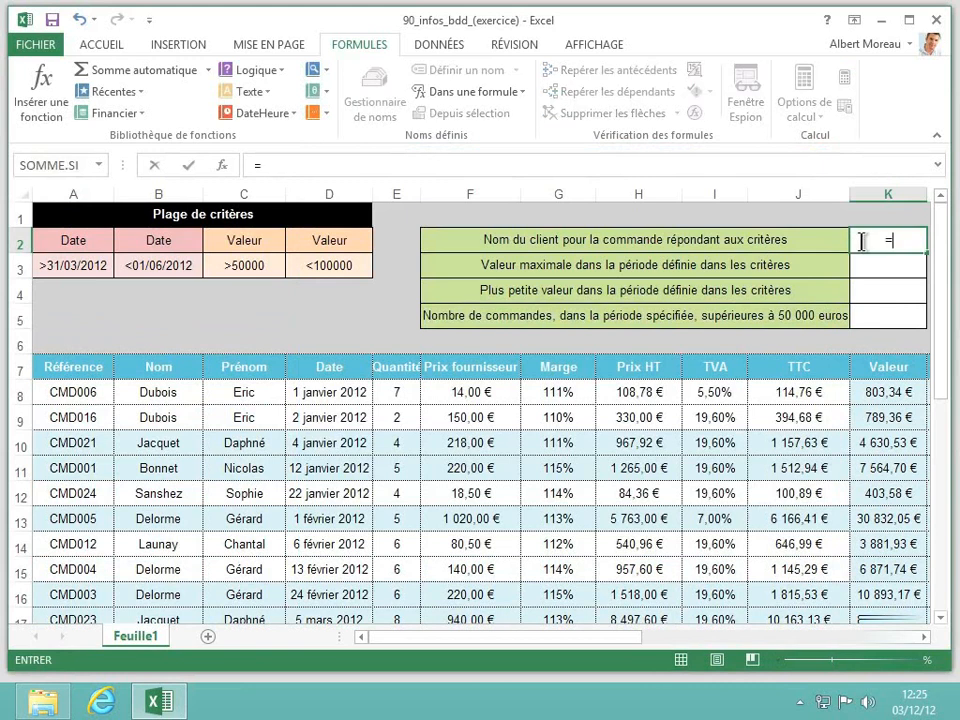
text(bdlire)
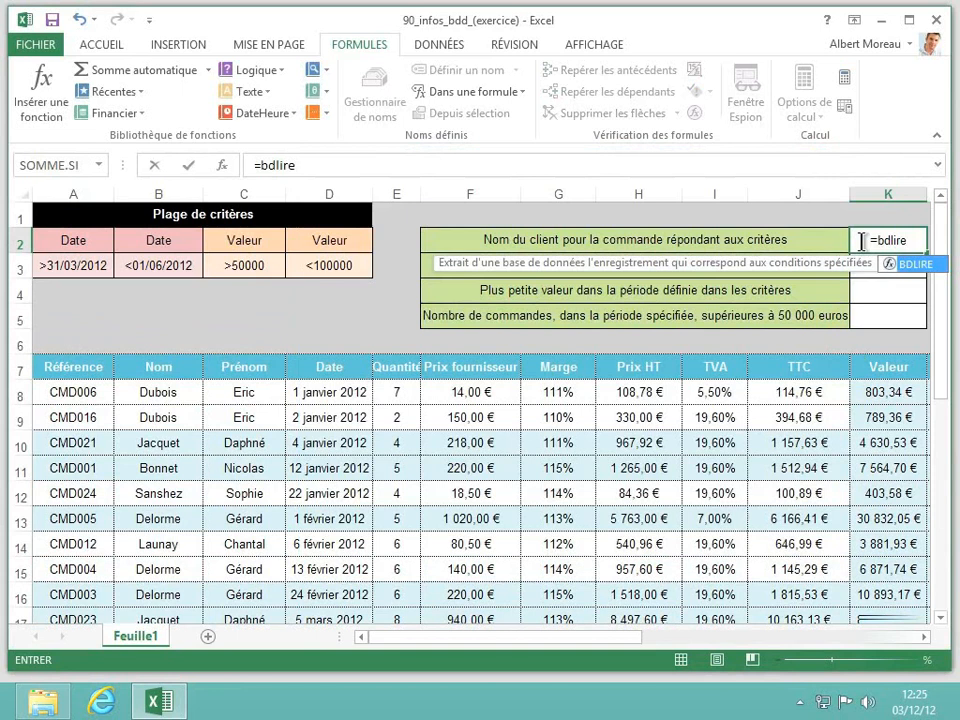
text(()
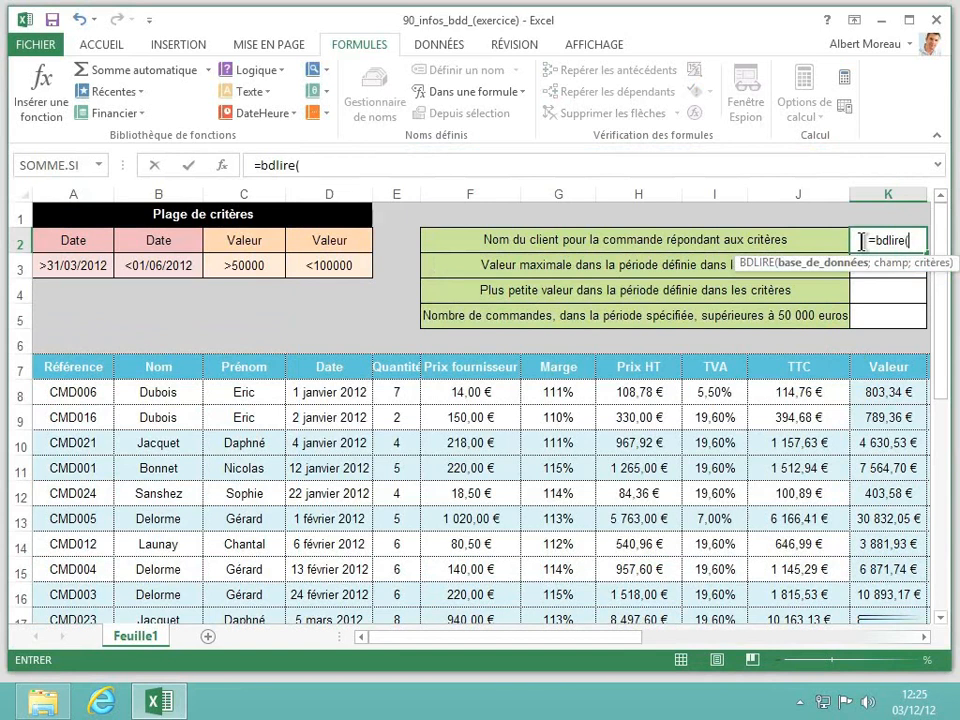
text(c)
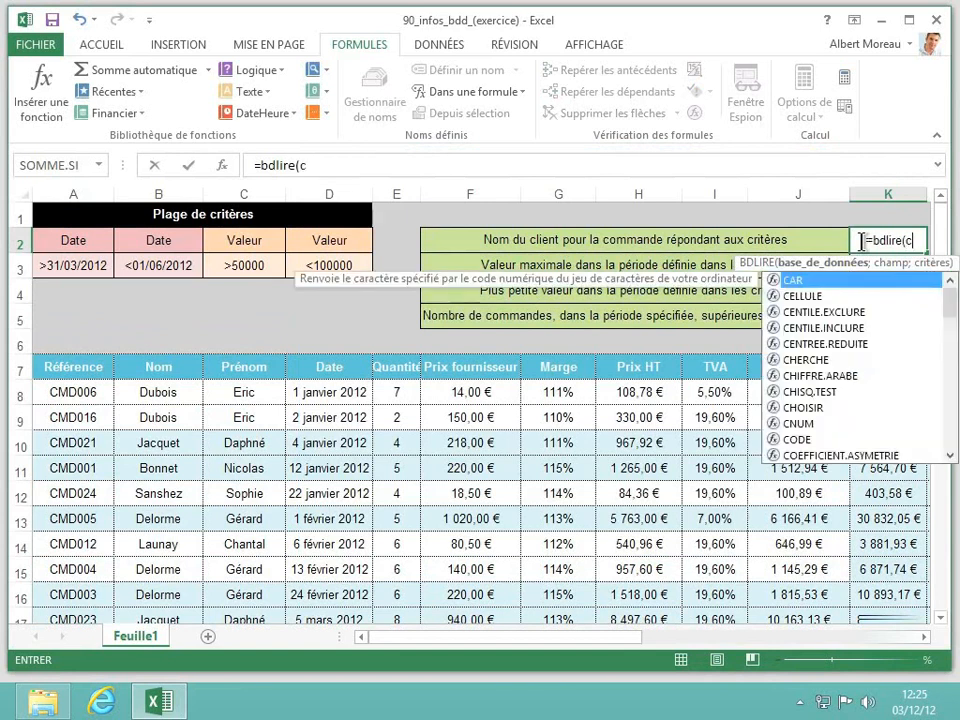
text(omma)
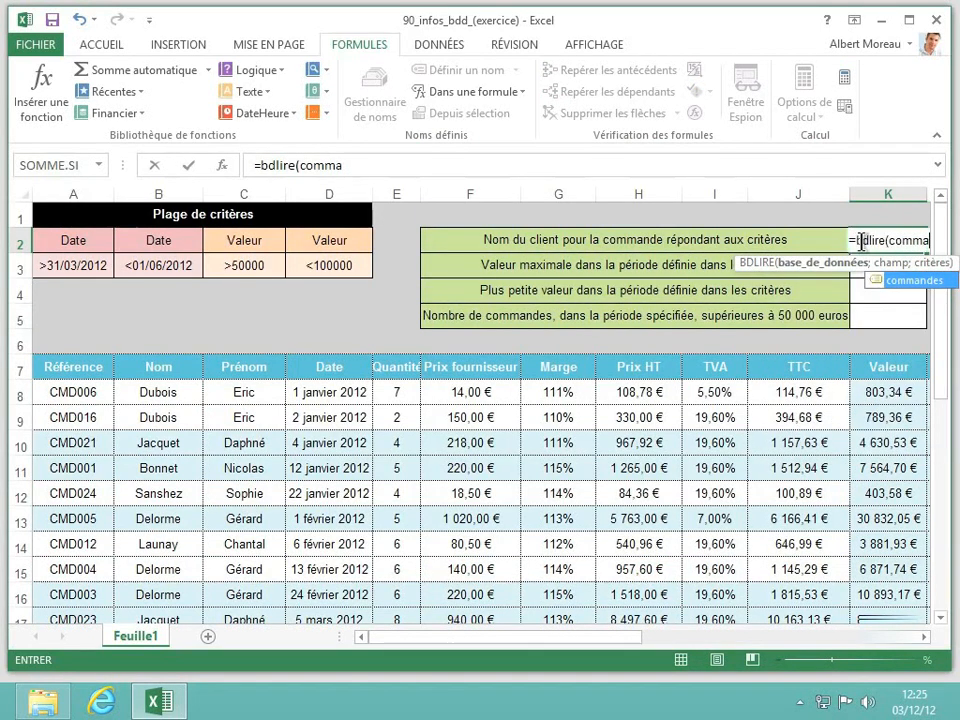
text(ndes)
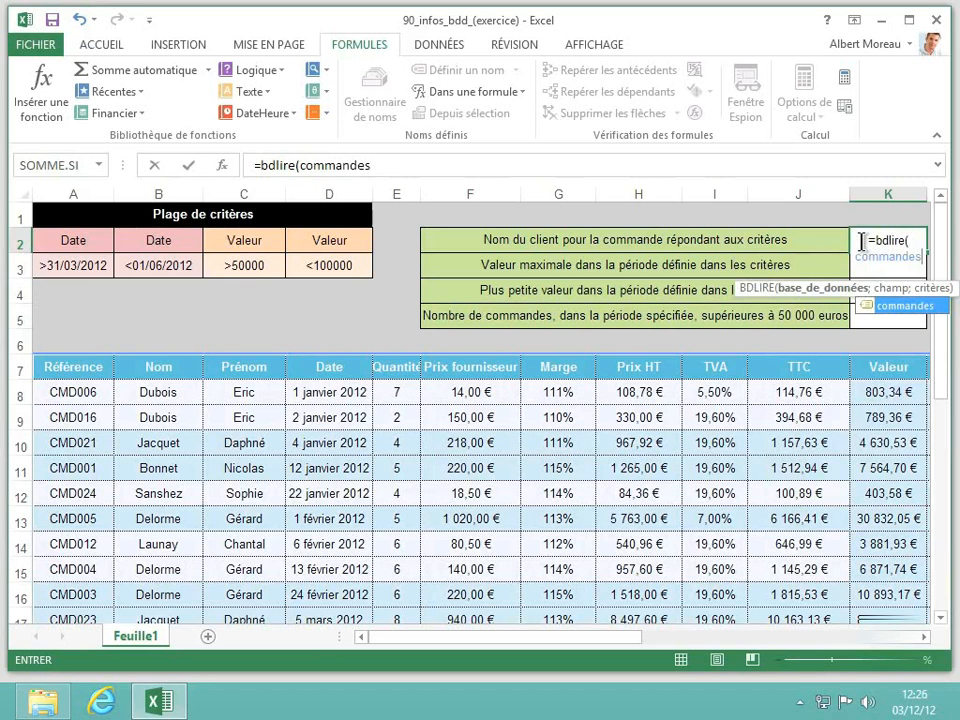
text(;)
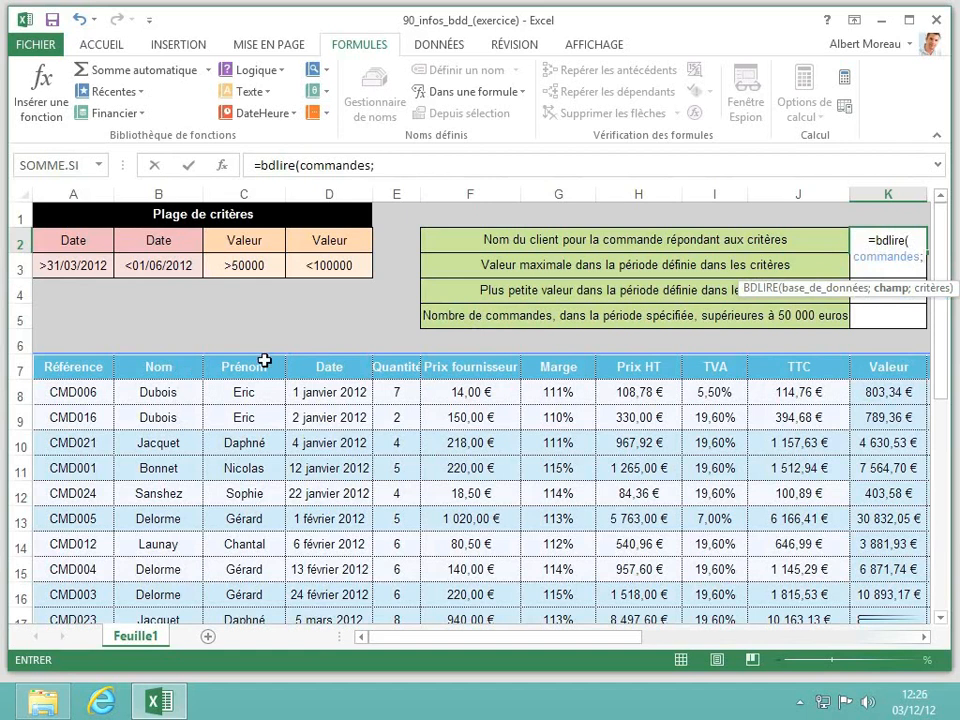
text(")
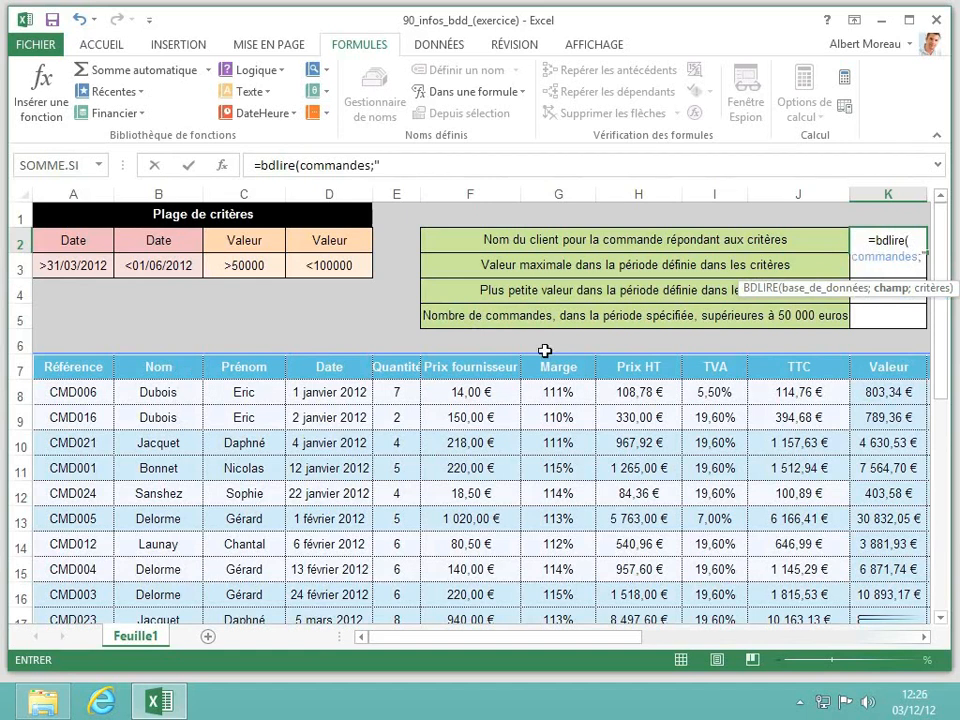
text(N)
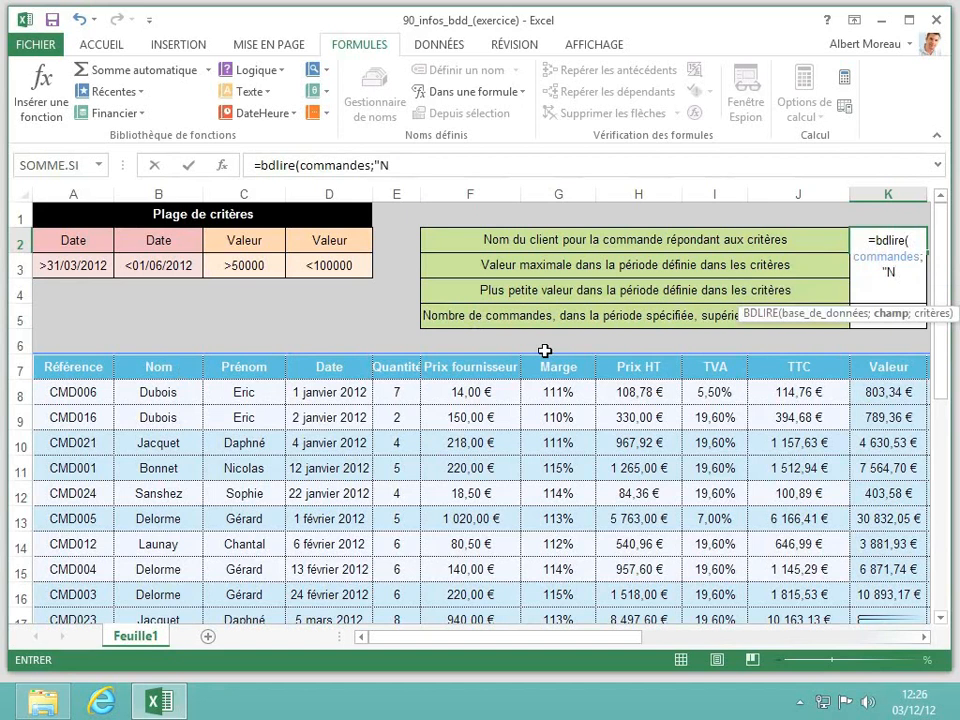
text(om")
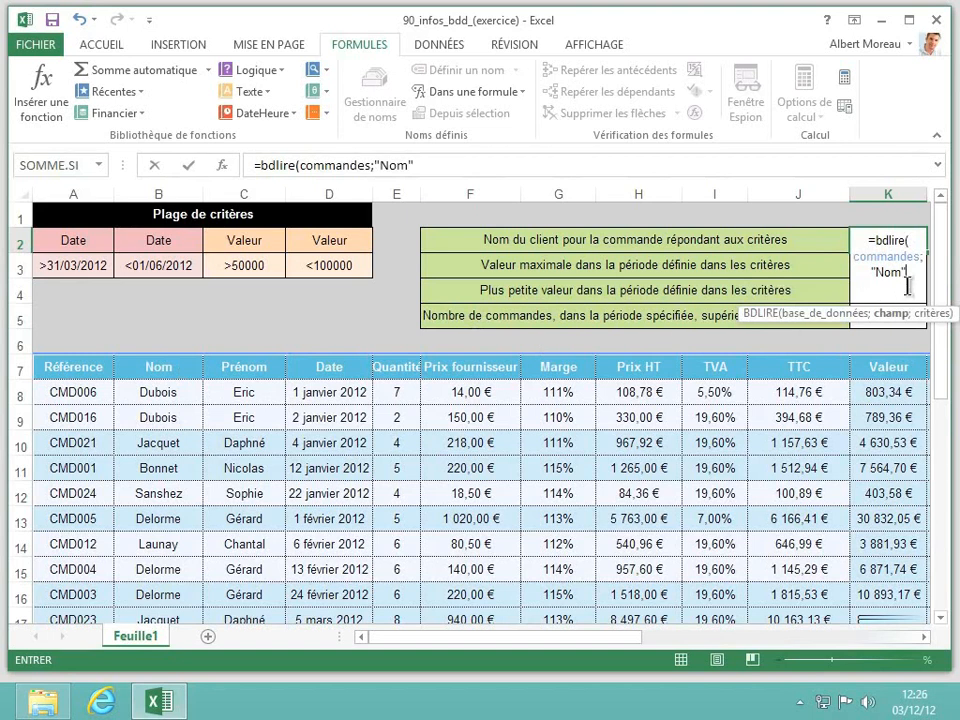
text(;)
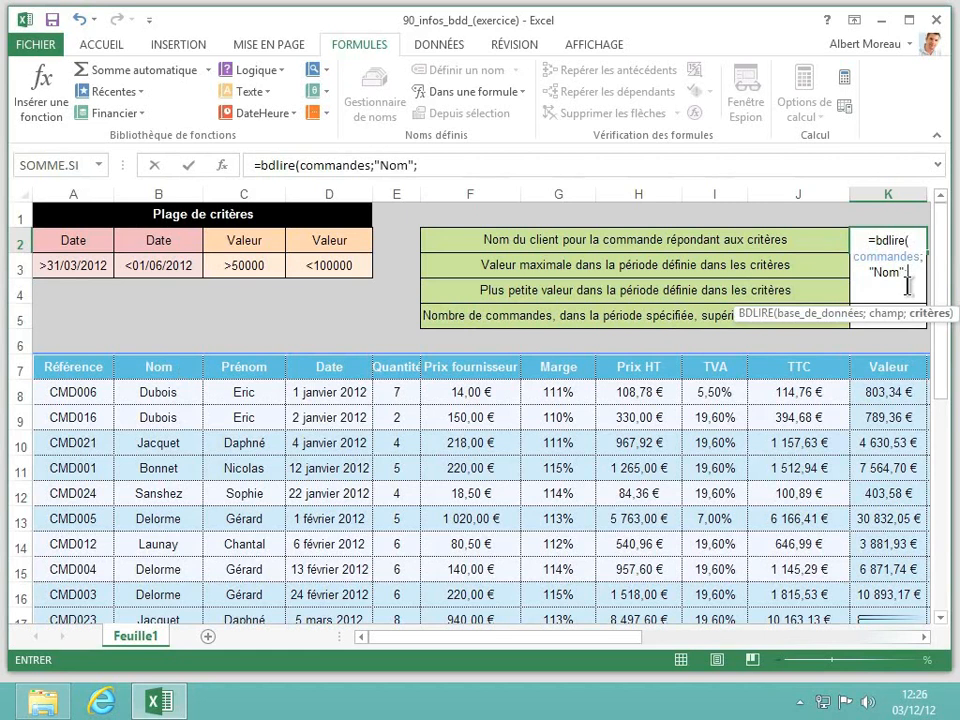
text(criteres)
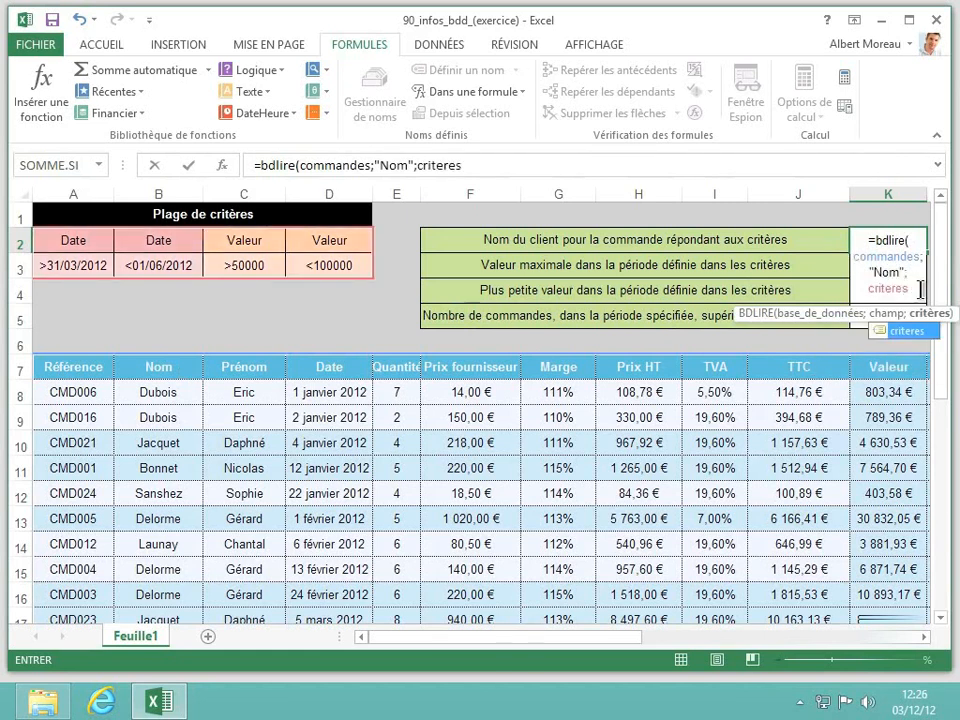
text())
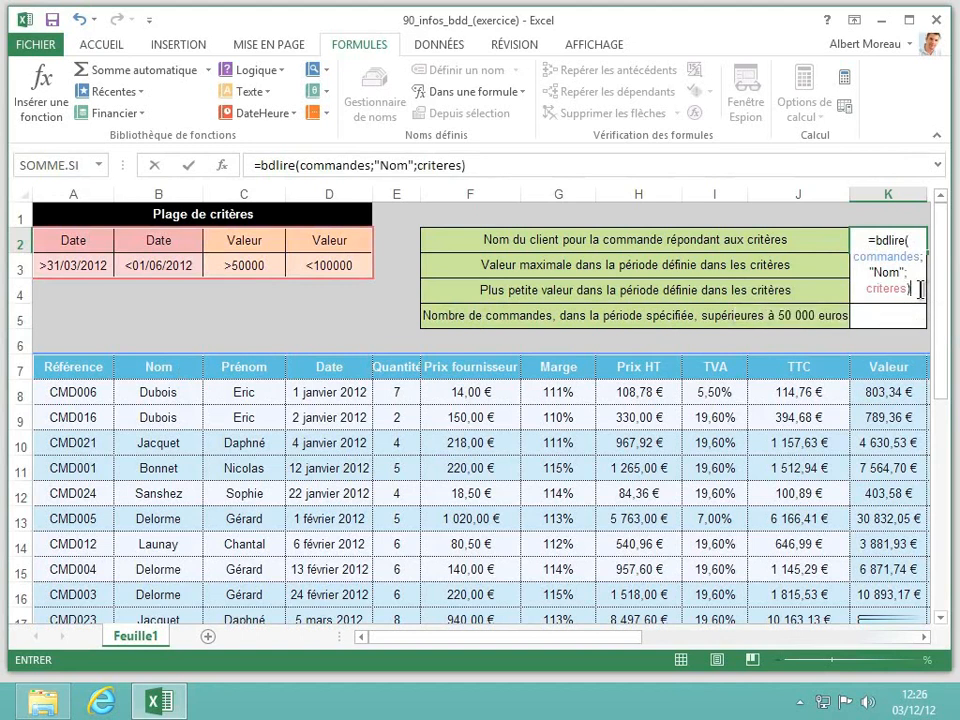
key(Return)
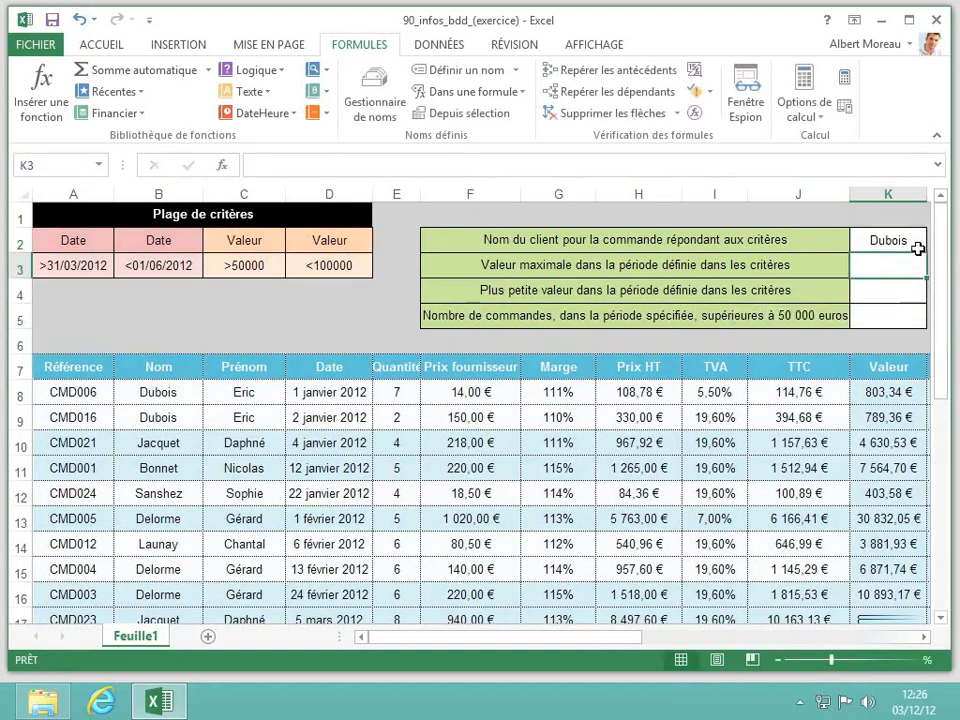
click(917, 246)
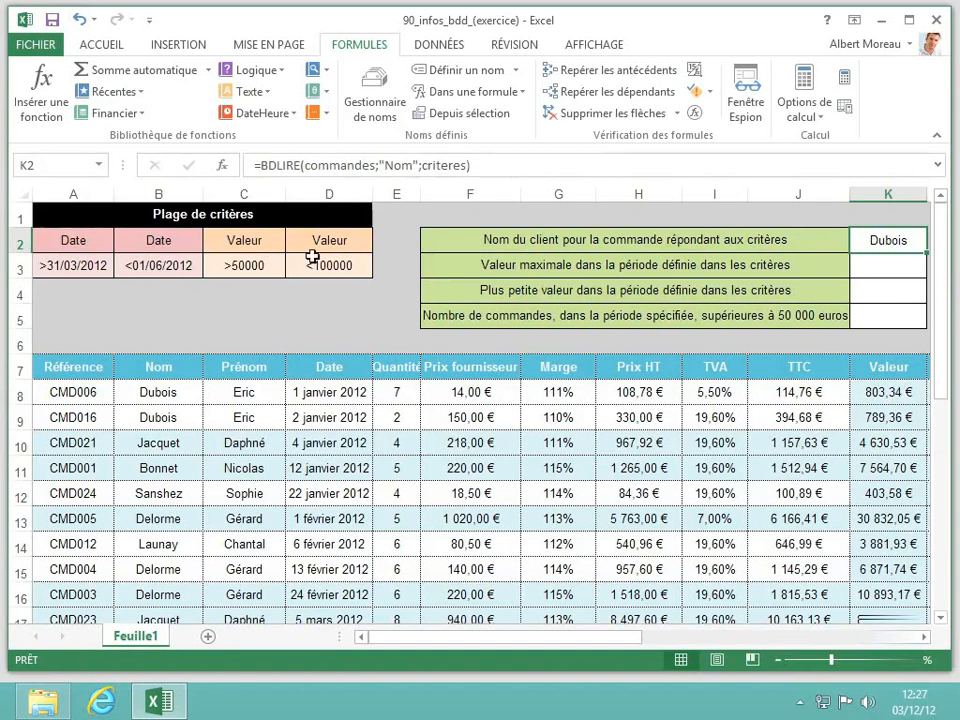
Define a workbook-level name dates that refers to the two date criteria columns, A2:B3 on Feuille1
click(378, 100)
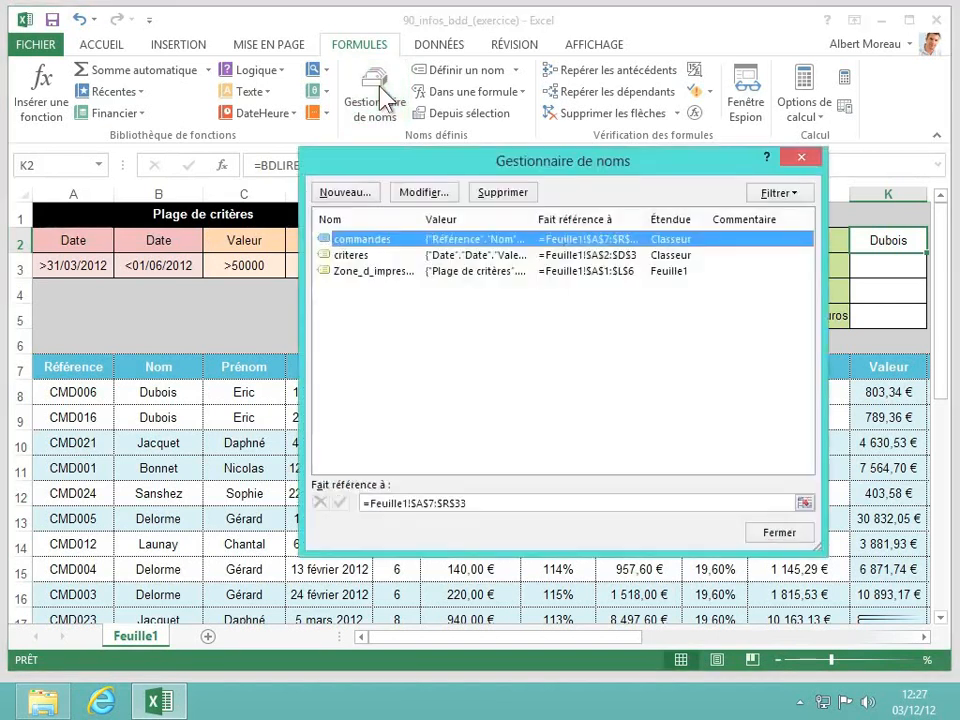
click(343, 194)
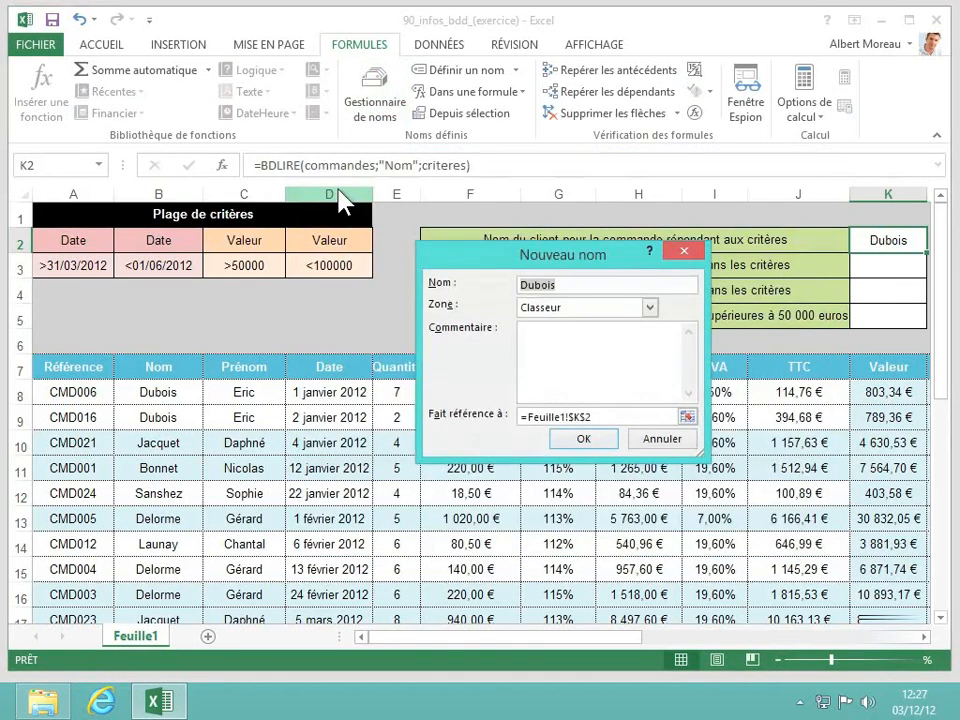
text(da)
text(tres)
key(BackSpace)
key(BackSpace)
key(BackSpace)
text(es)
click(688, 418)
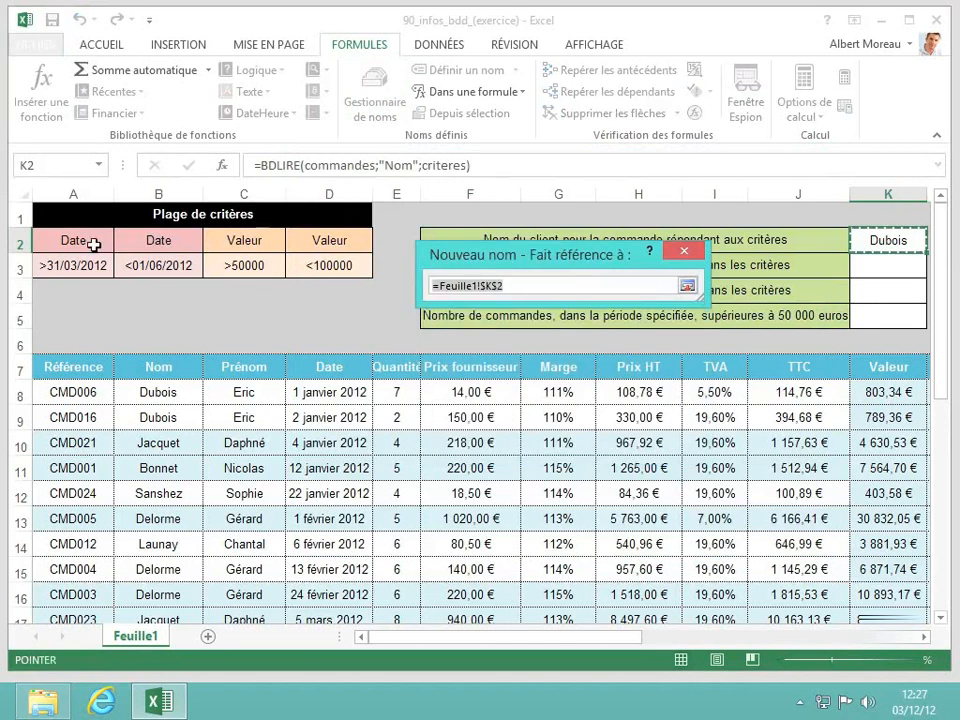
drag(93, 244, 150, 268)
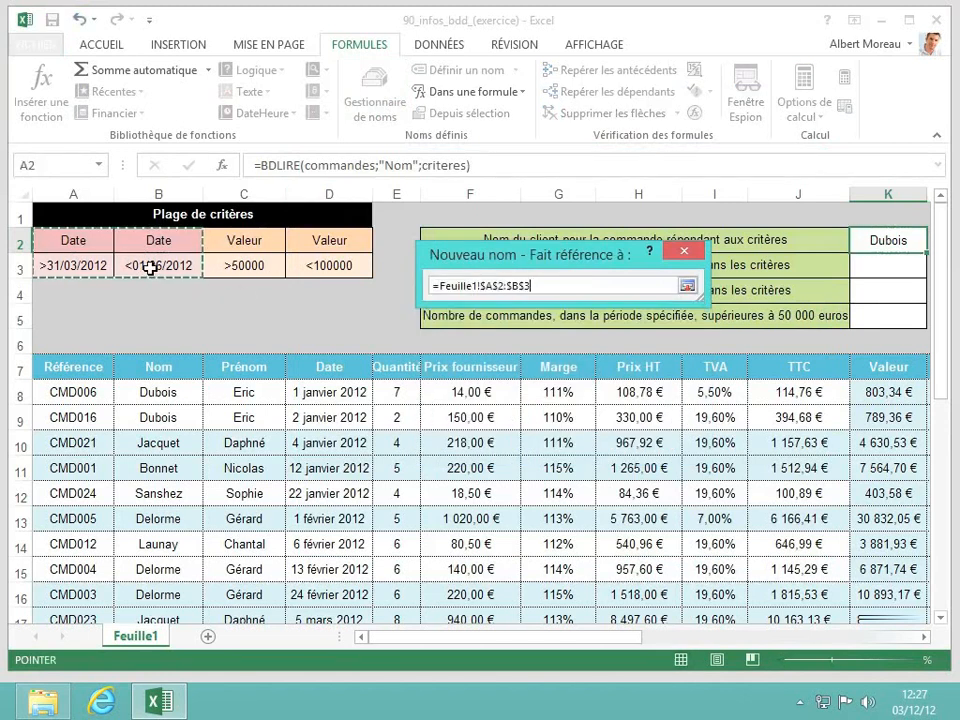
click(687, 285)
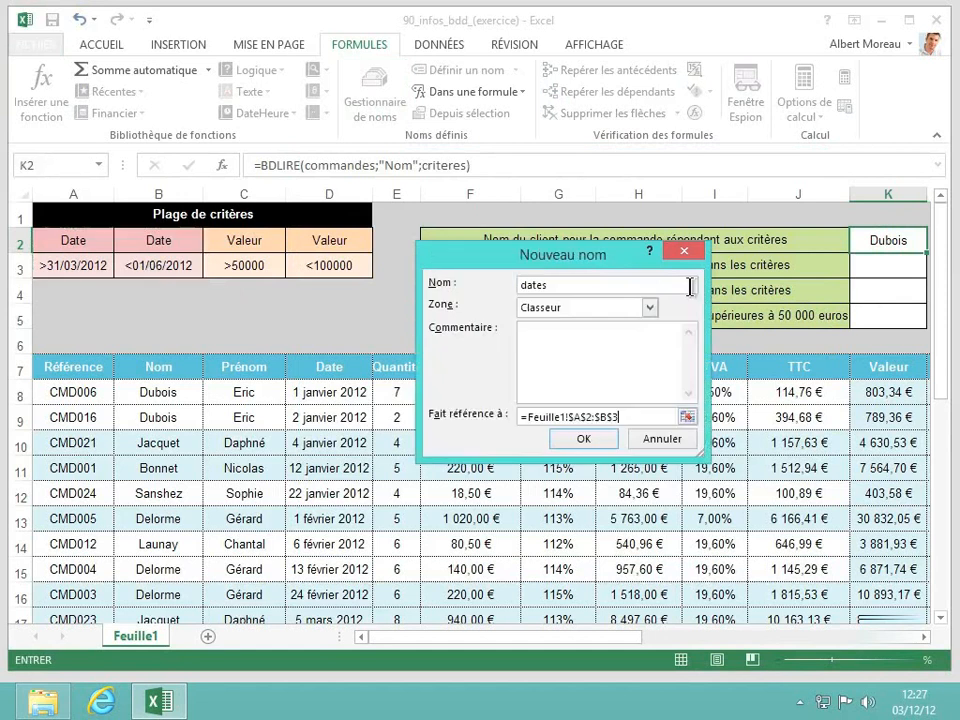
click(598, 441)
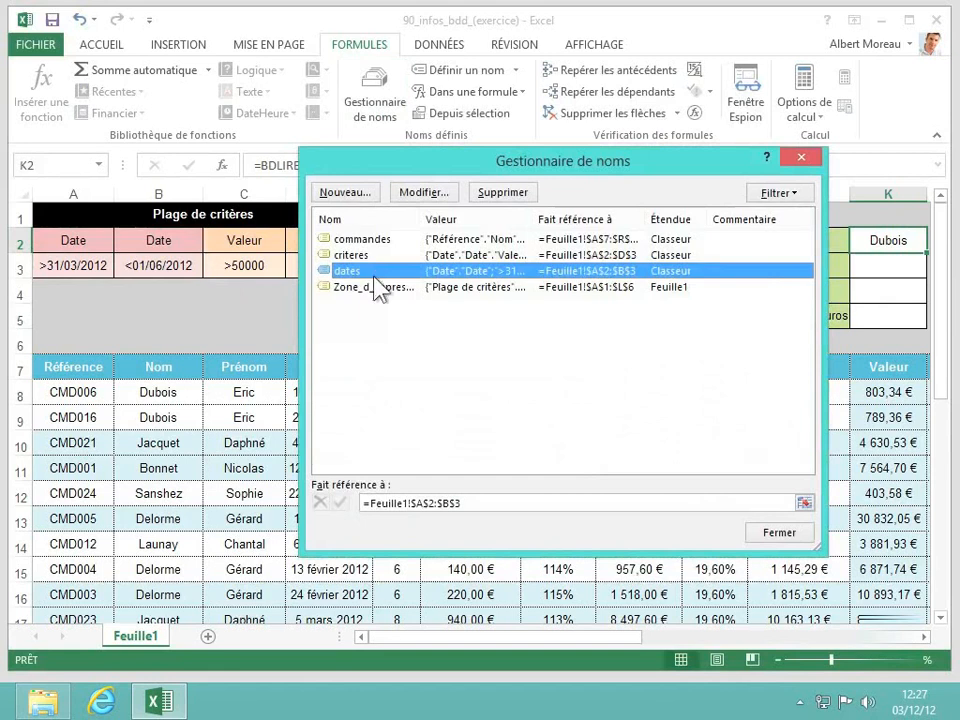
click(779, 533)
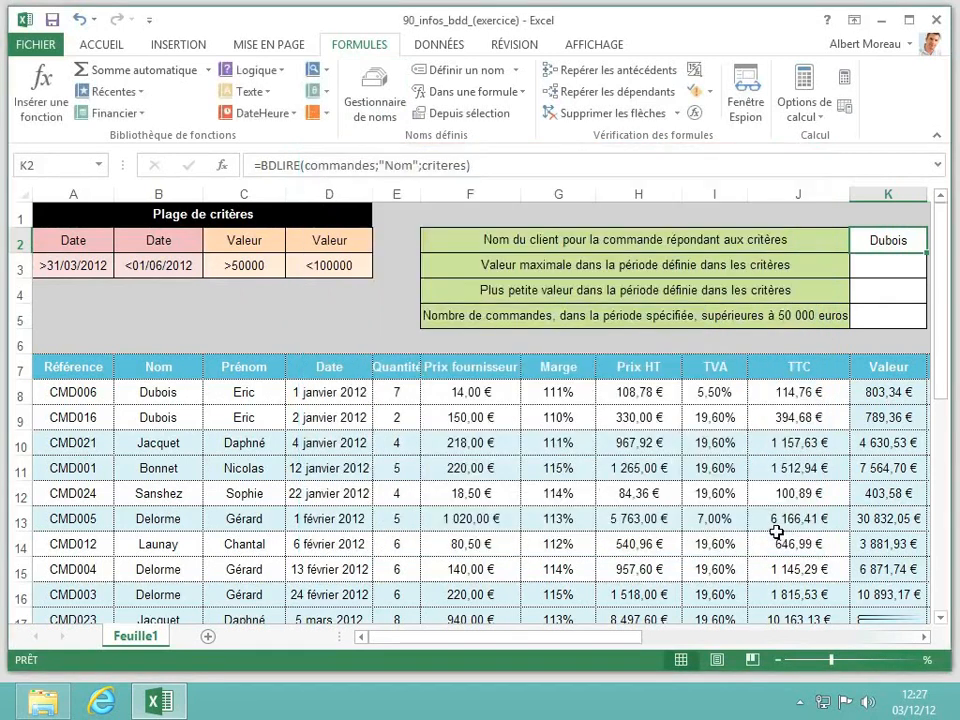
Enter the formula =BDMAX(commandes;"Valeur";dates) in K3 for the maximum value within the criteria period
click(881, 269)
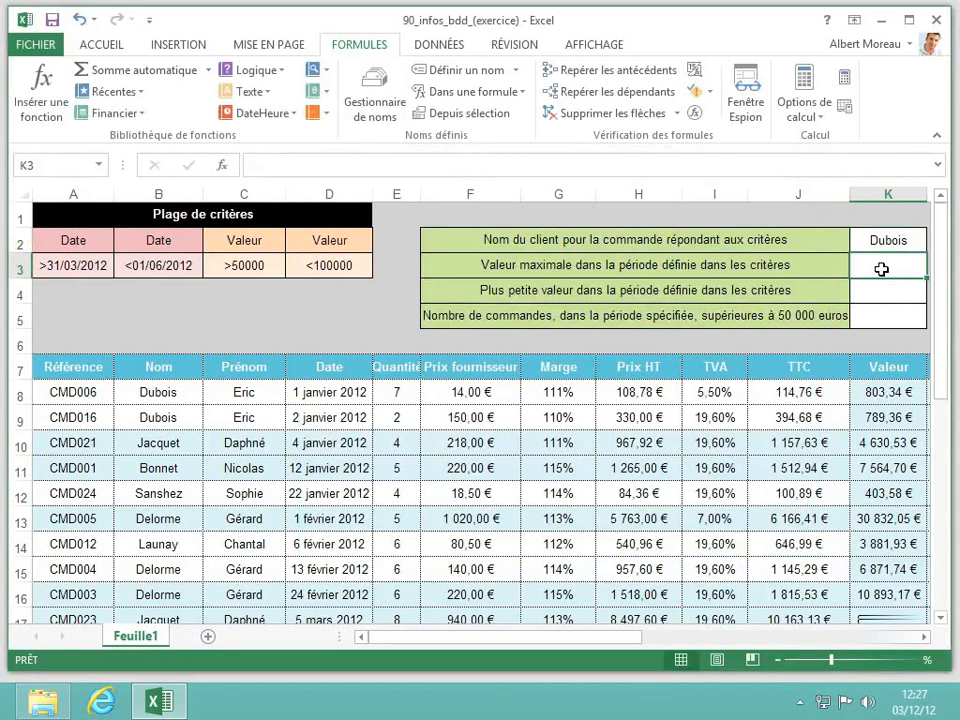
text(=bdm)
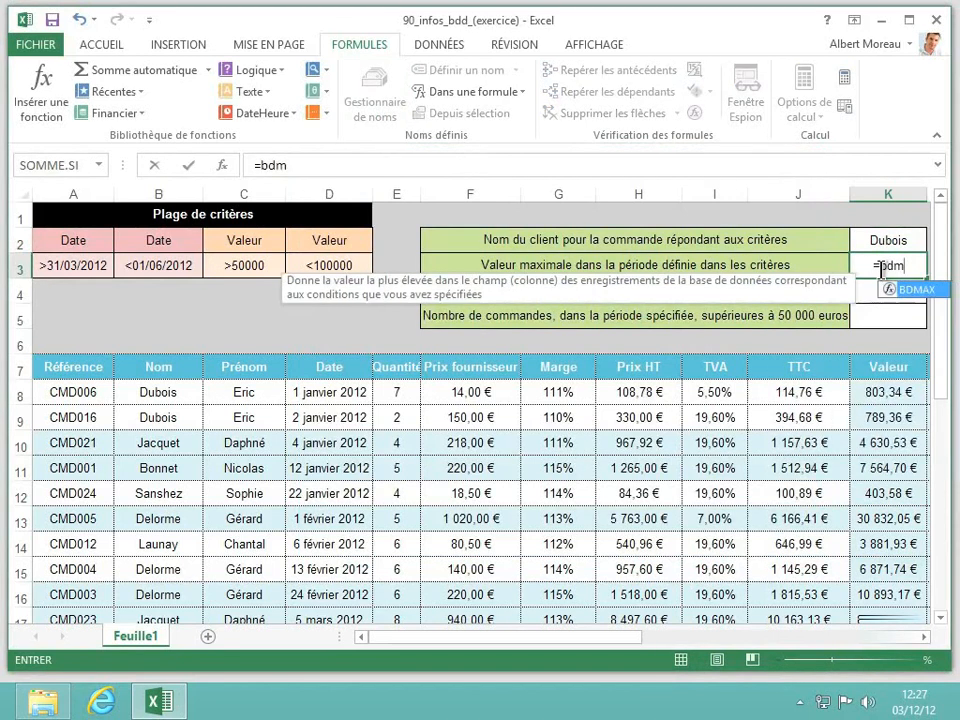
text(ax()
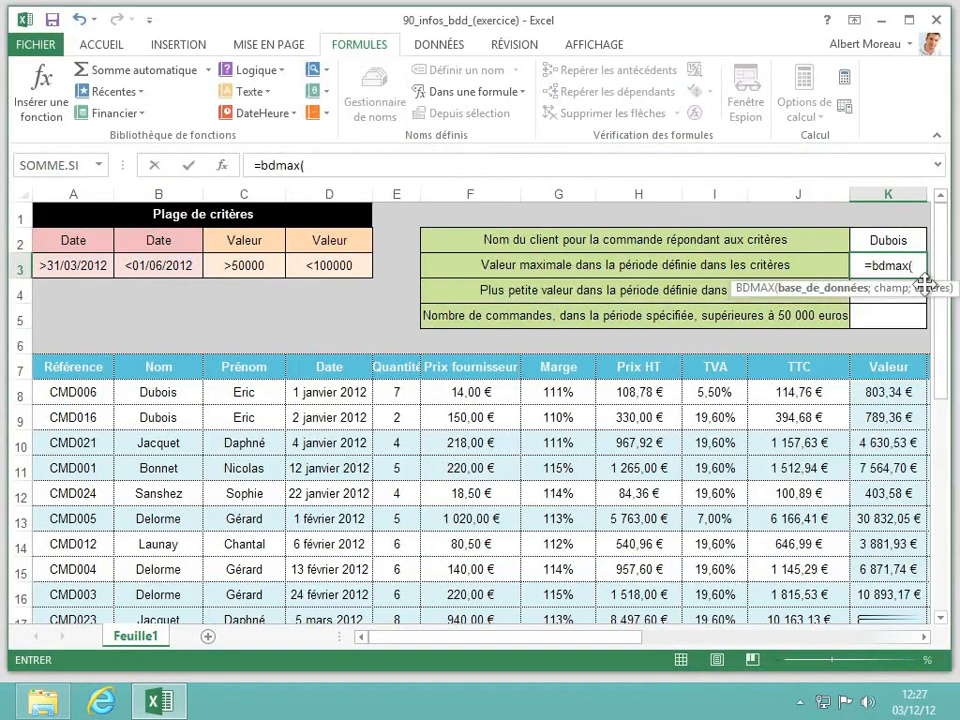
text(commandes)
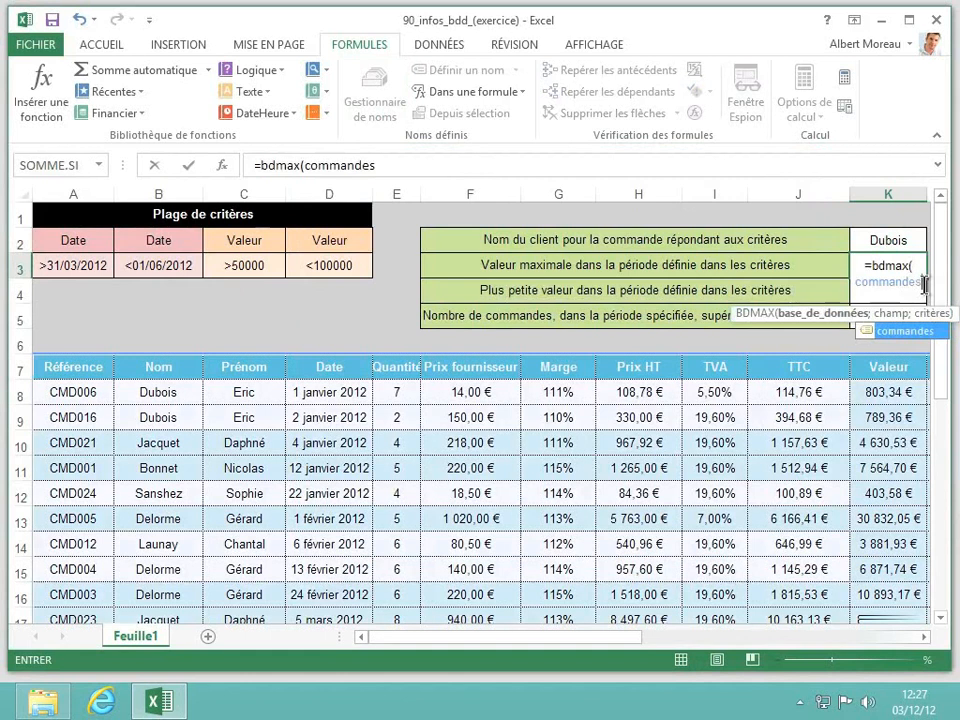
text(;)
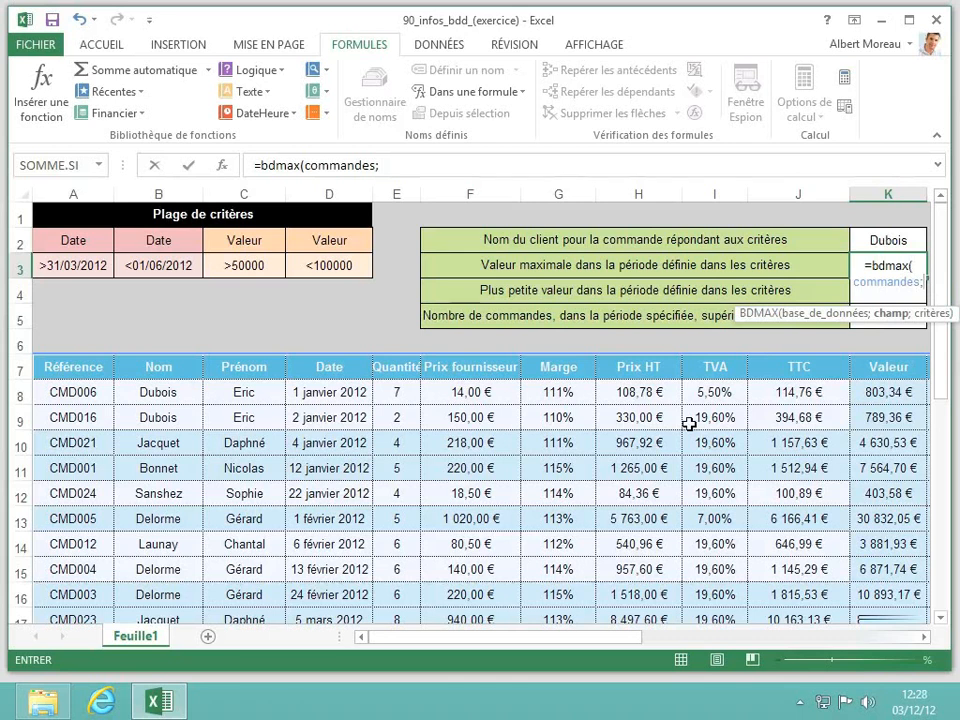
text(")
text(Valeur)
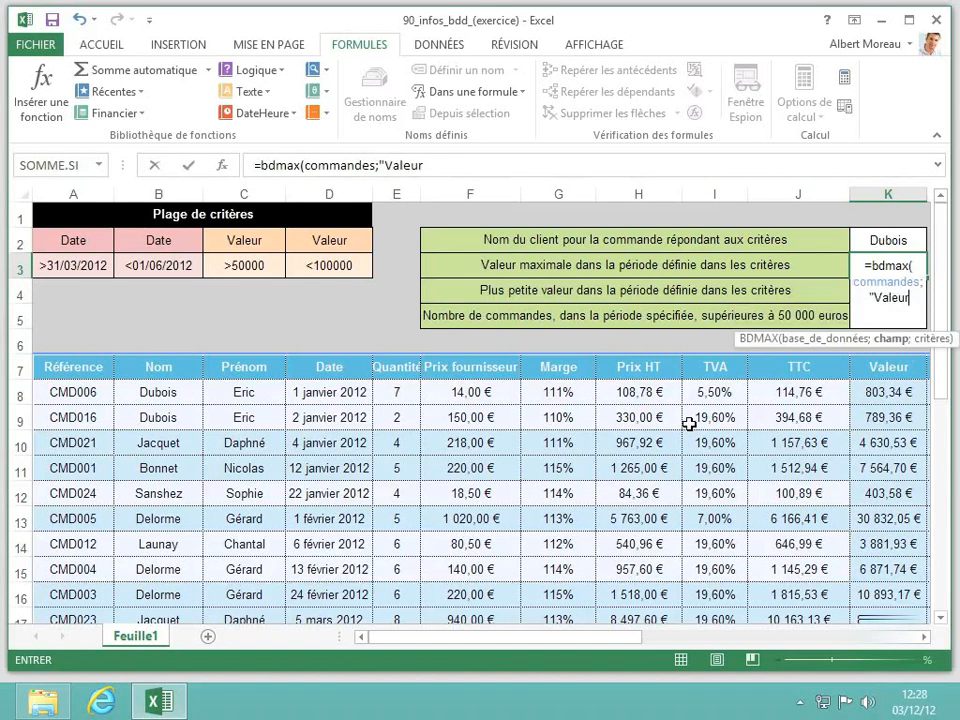
text(")
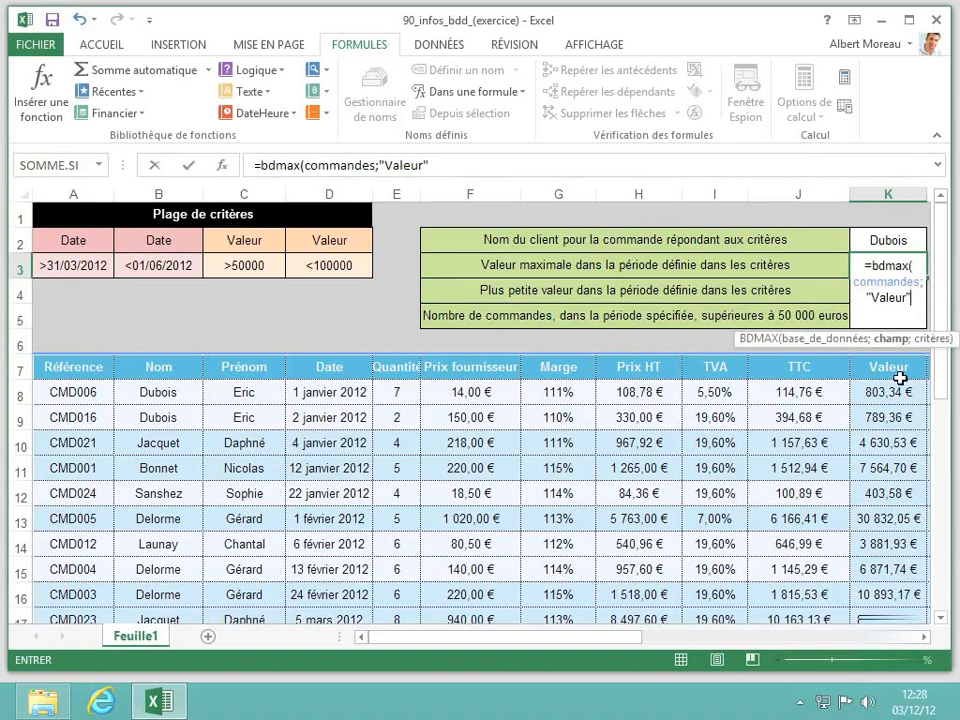
text(;)
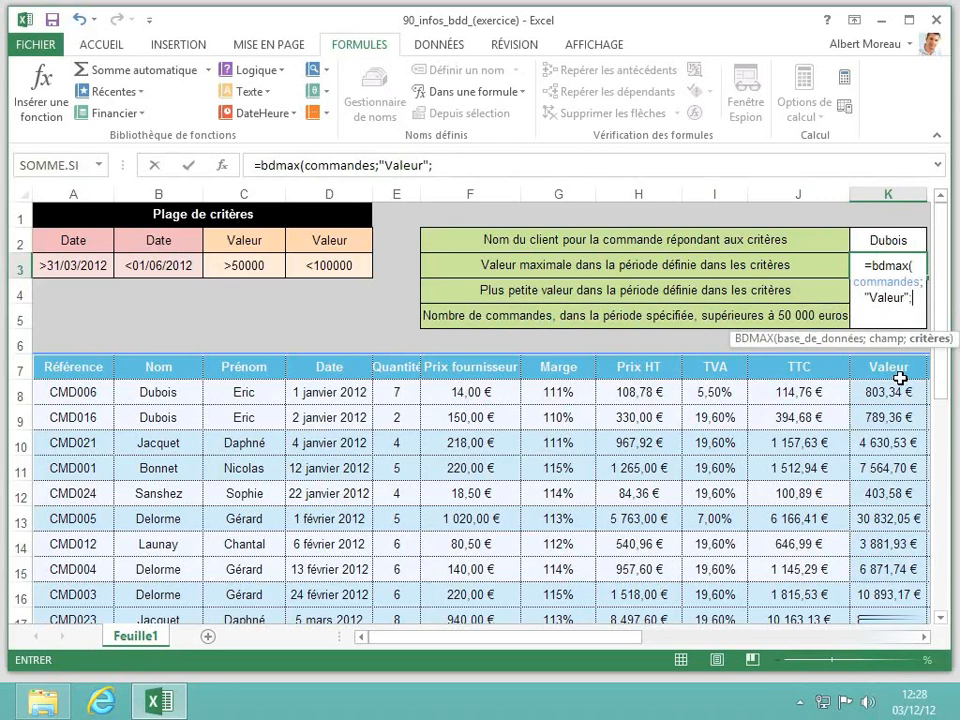
text(dates)
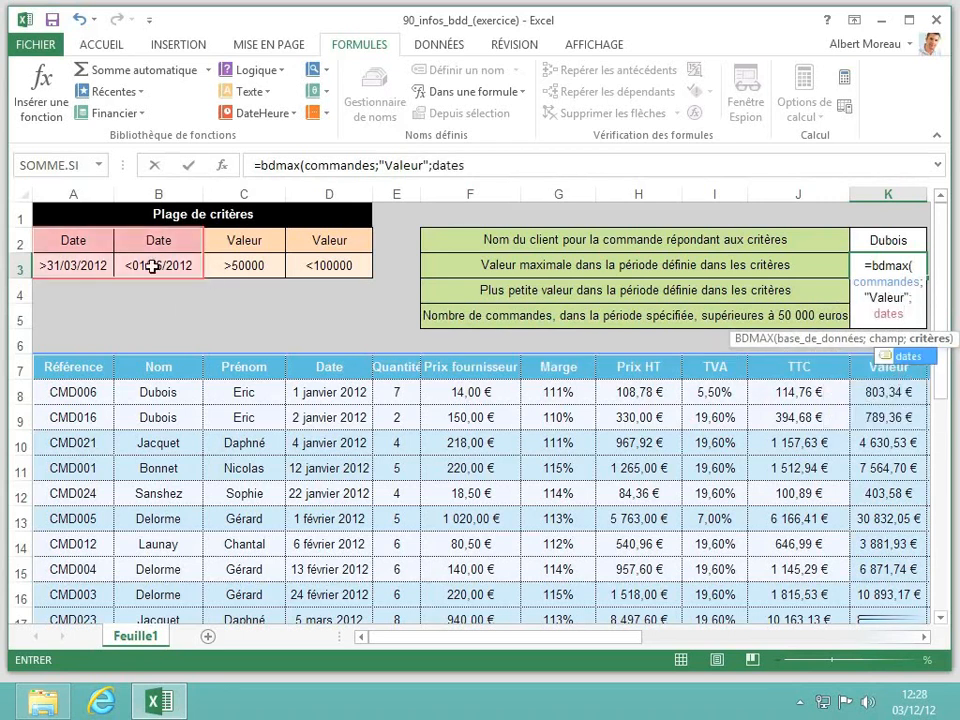
text())
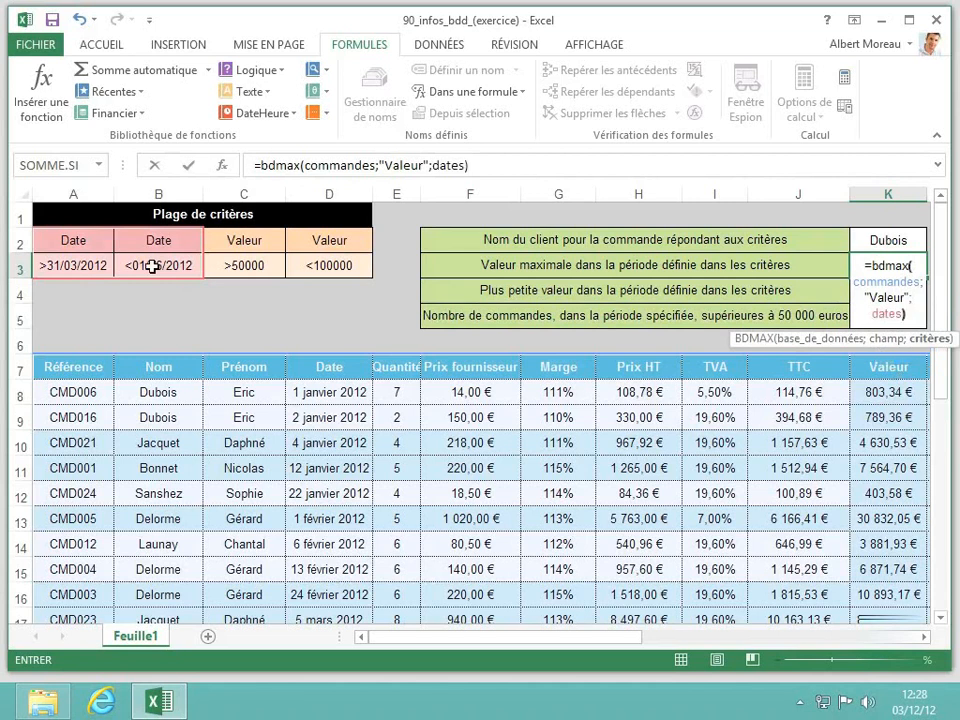
key(Return)
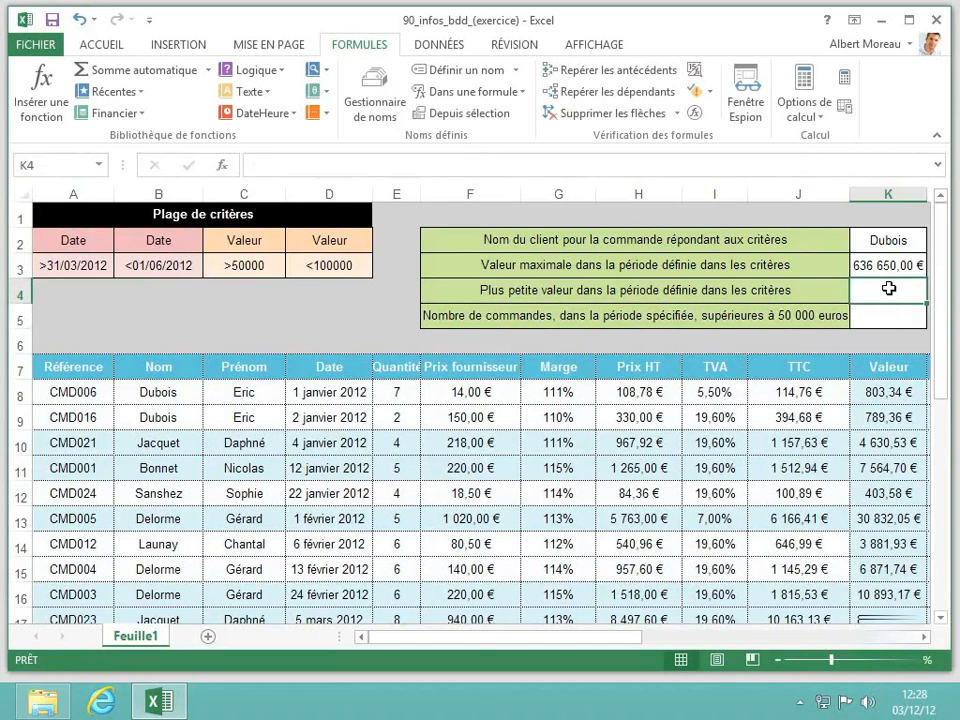
Enter the formula =BDMIN(commandes;"Valeur";dates) in K4 for the smallest value within the criteria period
text(=)
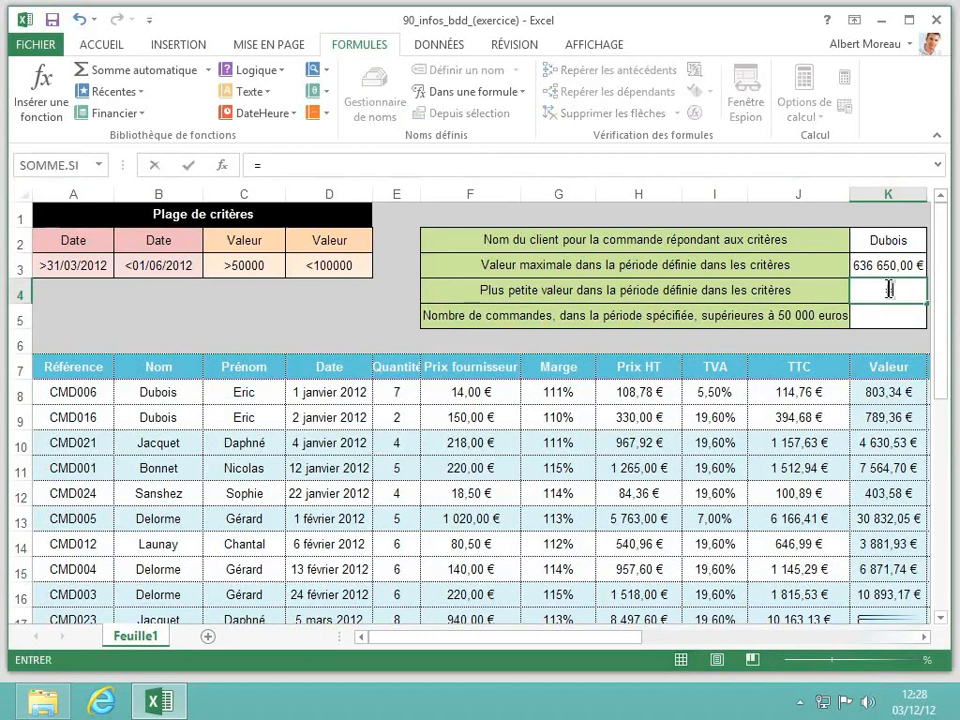
text(bdmin()
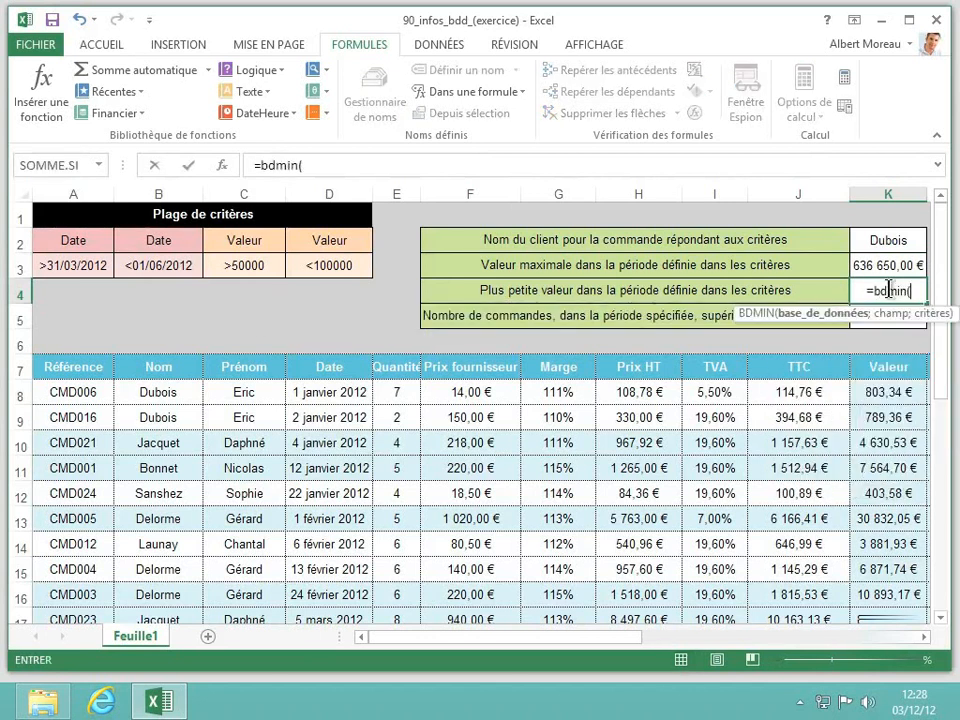
text(c)
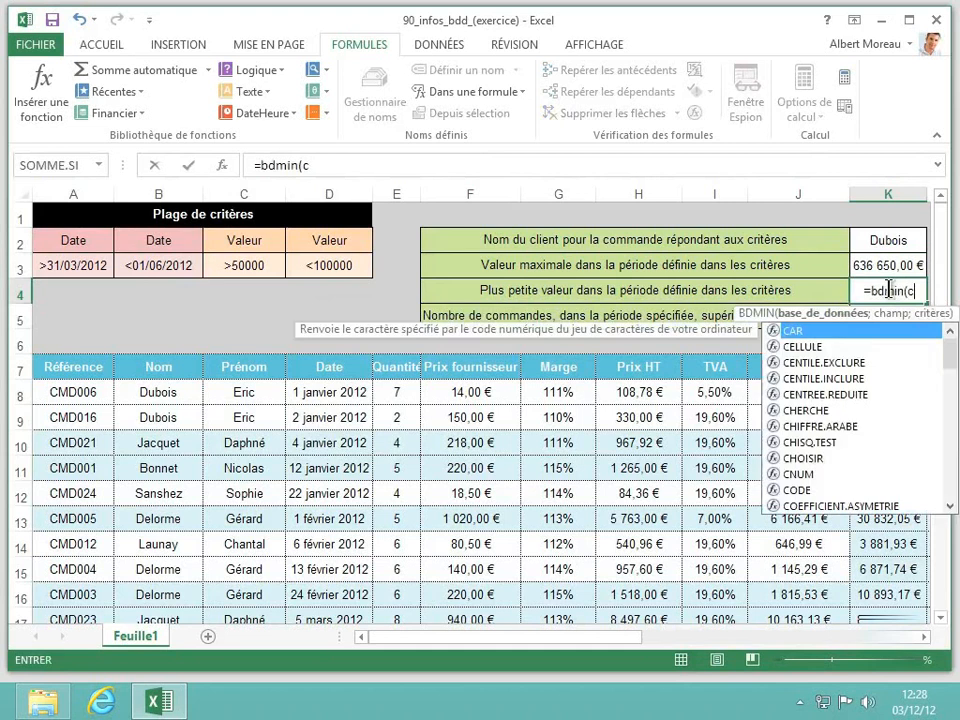
text(ommandes)
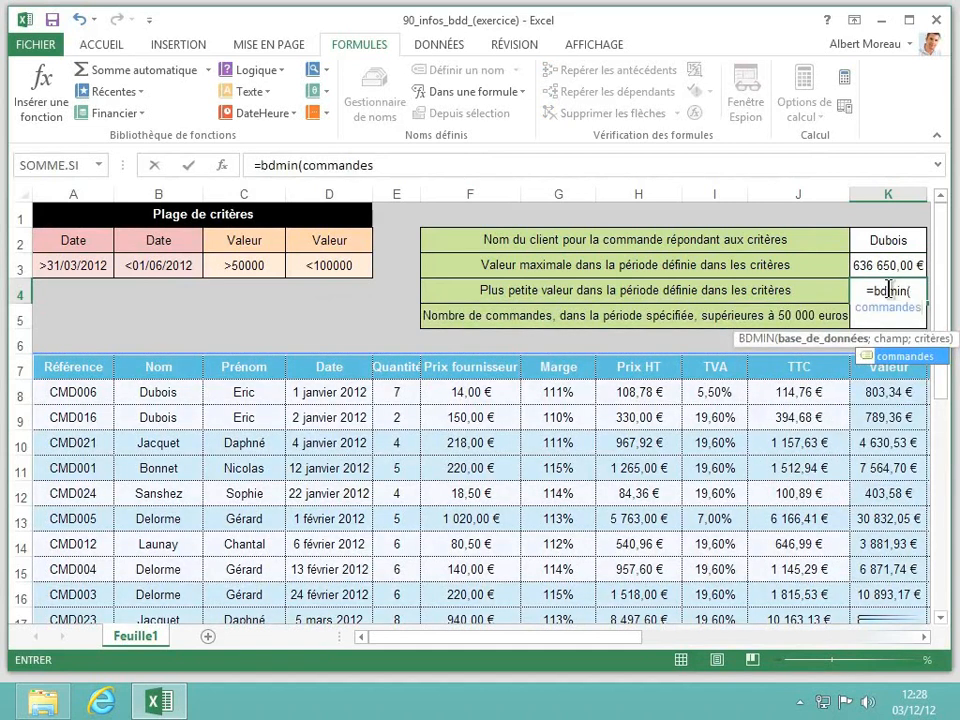
text(;"V)
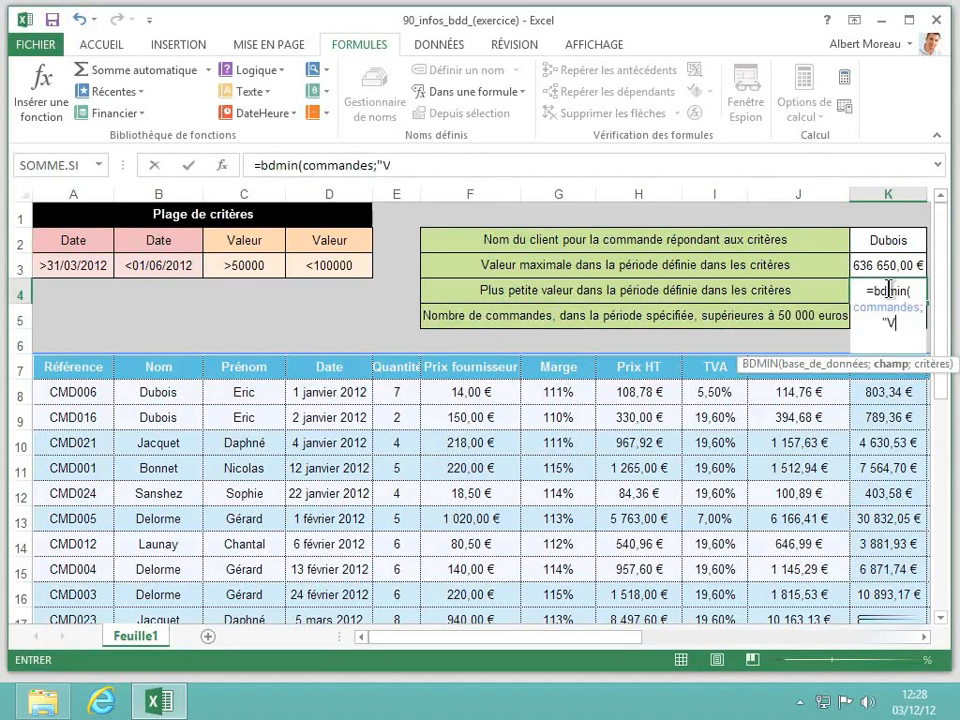
text(aleur";d)
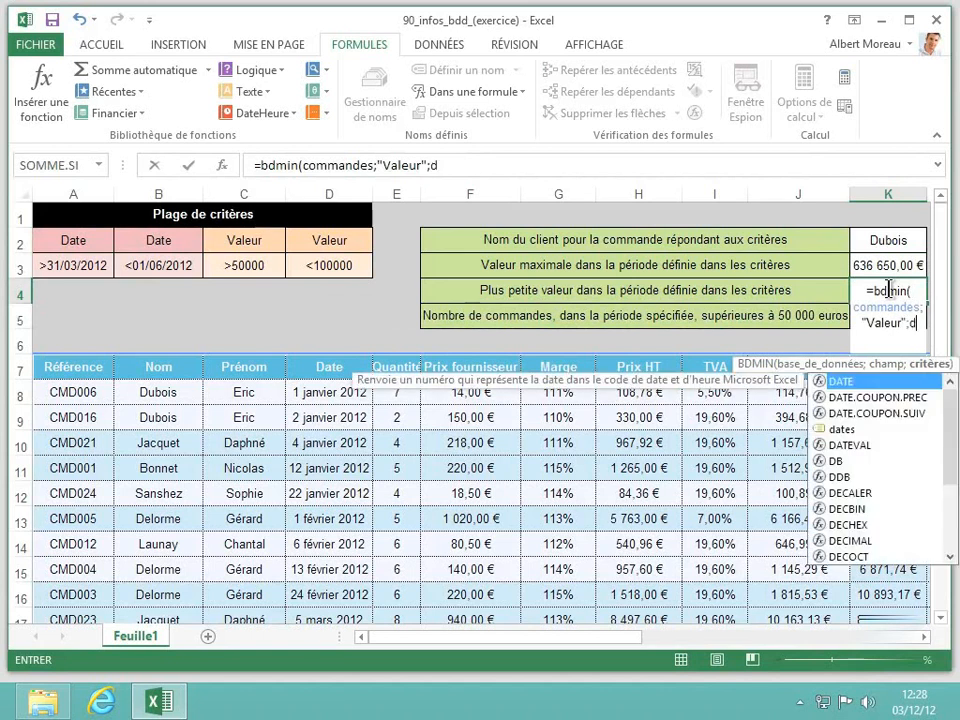
text(ates))
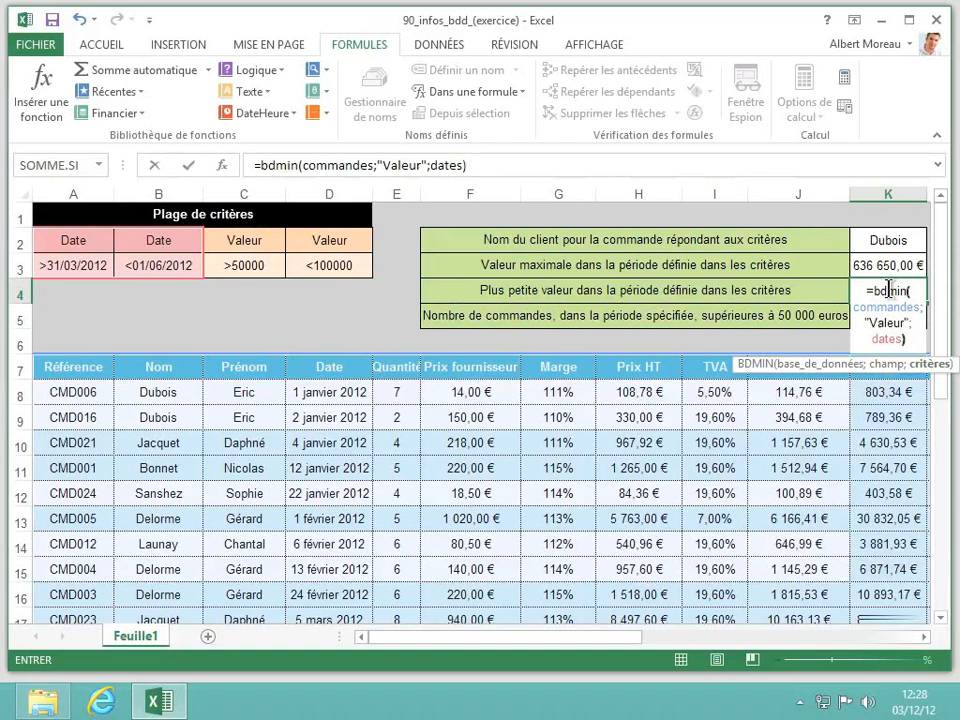
key(Return)
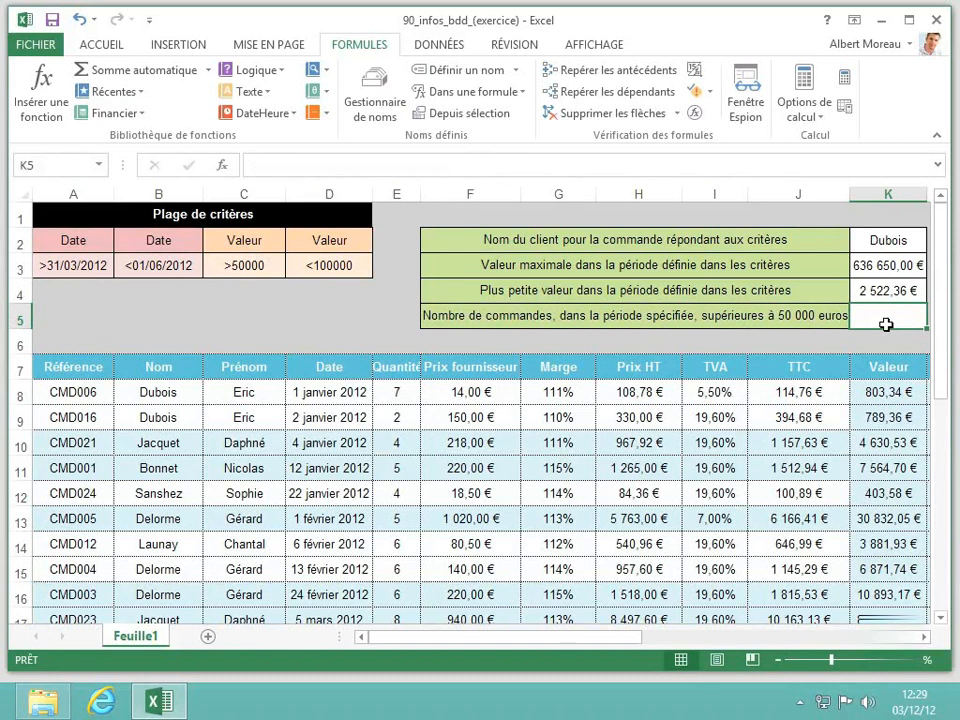
Enter the formula =BDNB(commandes;"Valeur";A2:C3) in K5 for the number of orders above 50 000 euros in the period
text(=d)
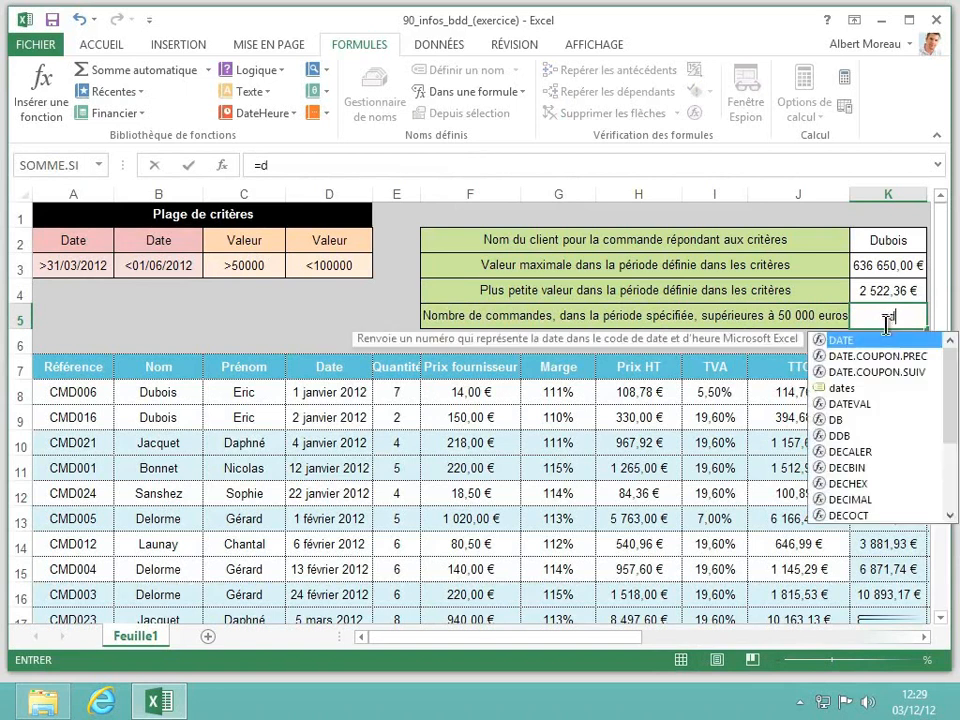
key(BackSpace)
text(b)
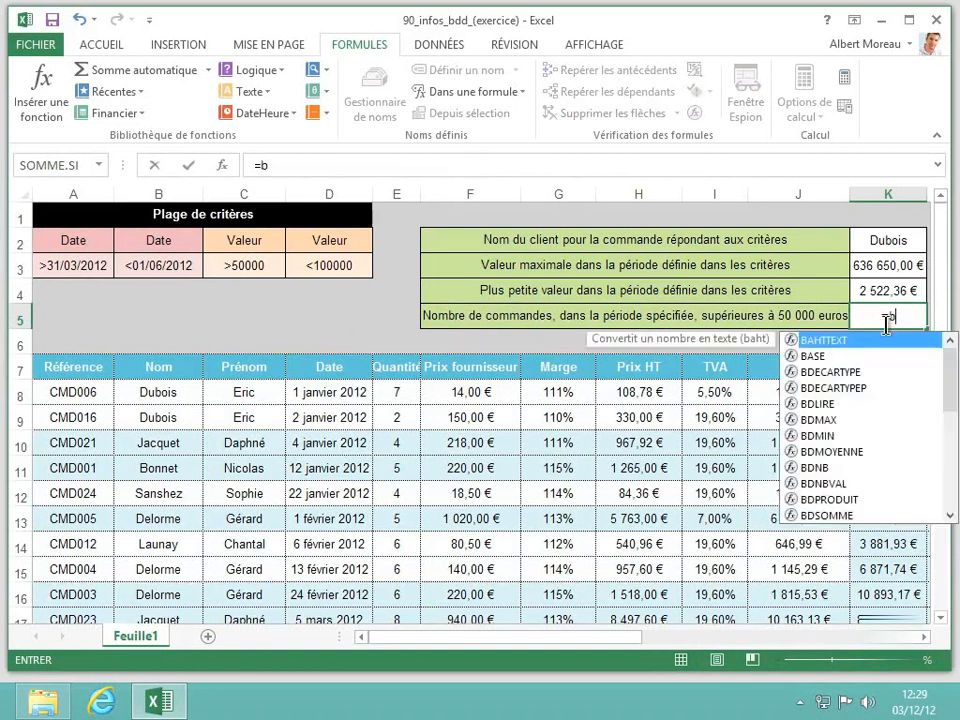
text(dnb)
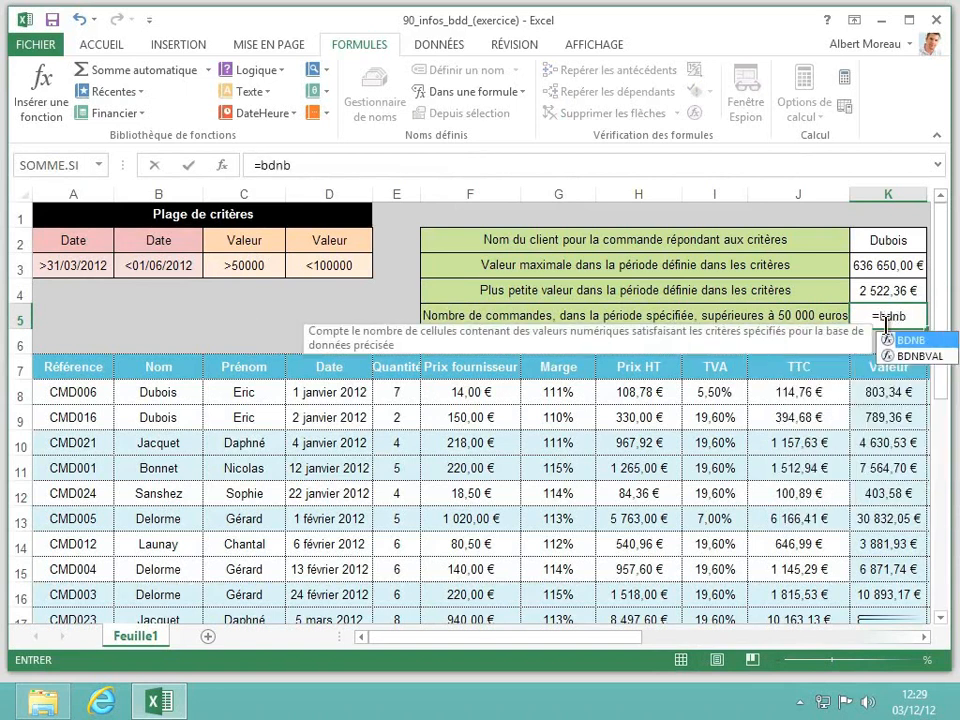
text(()
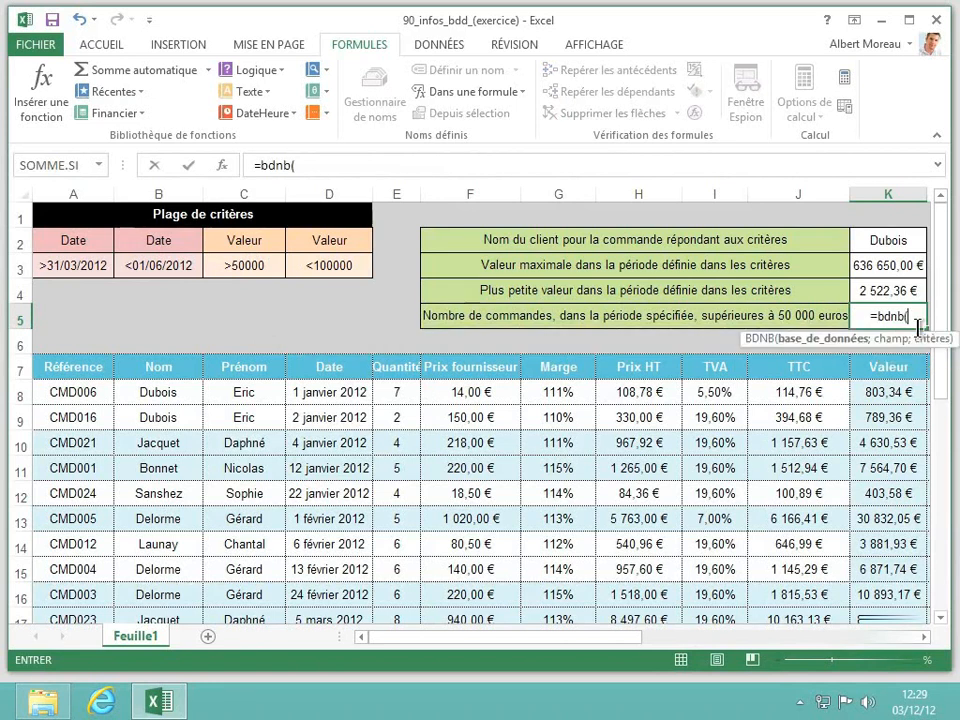
text(command)
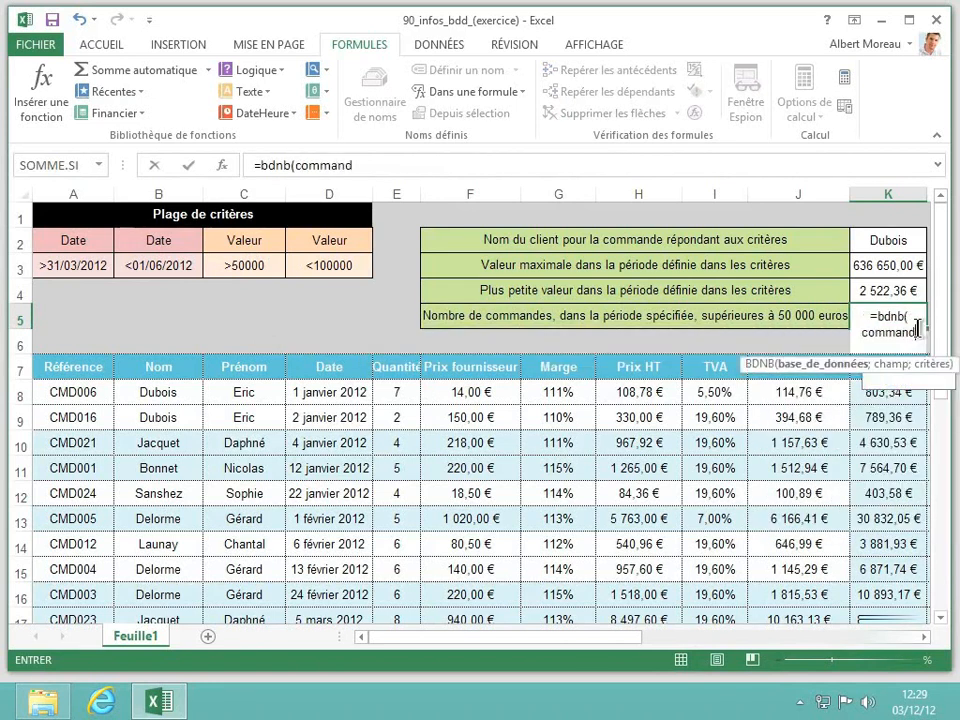
text(es;)
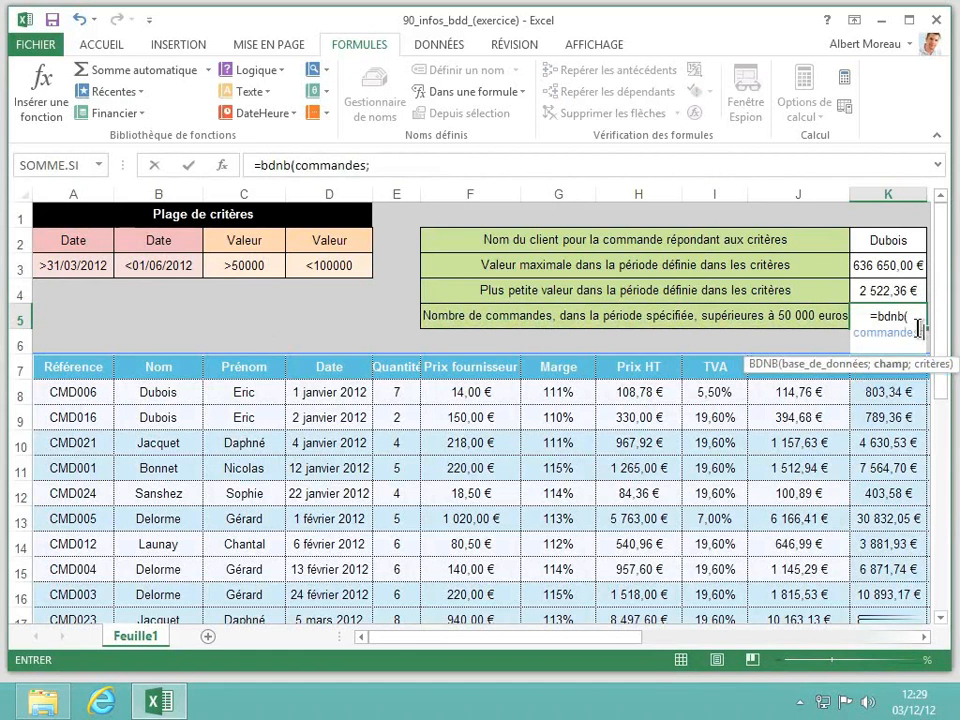
text("Vale)
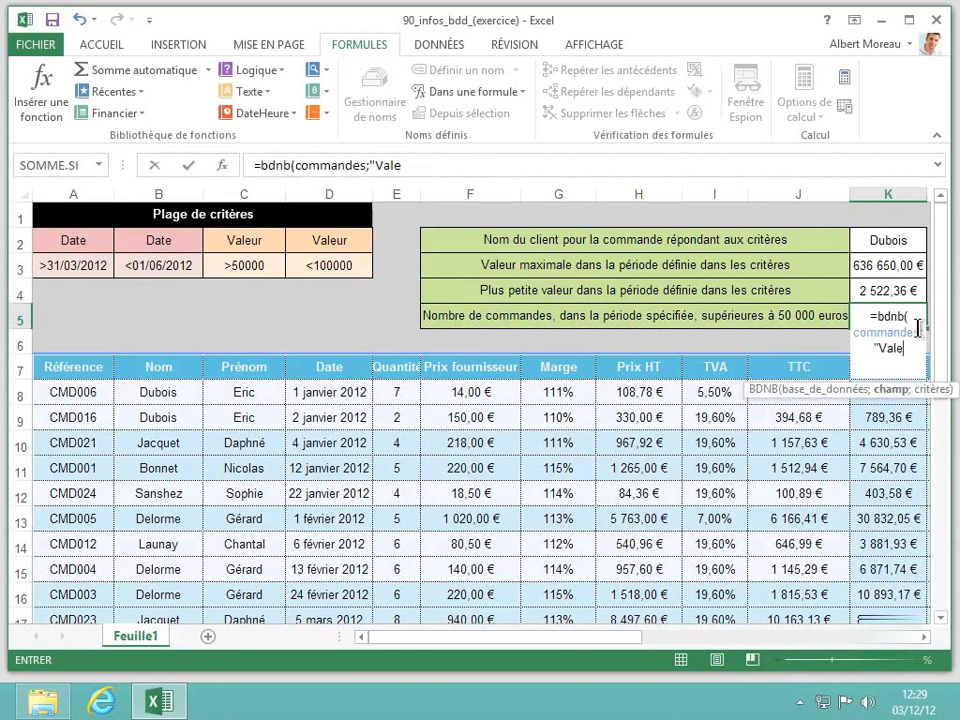
key(BackSpace)
text(eur";)
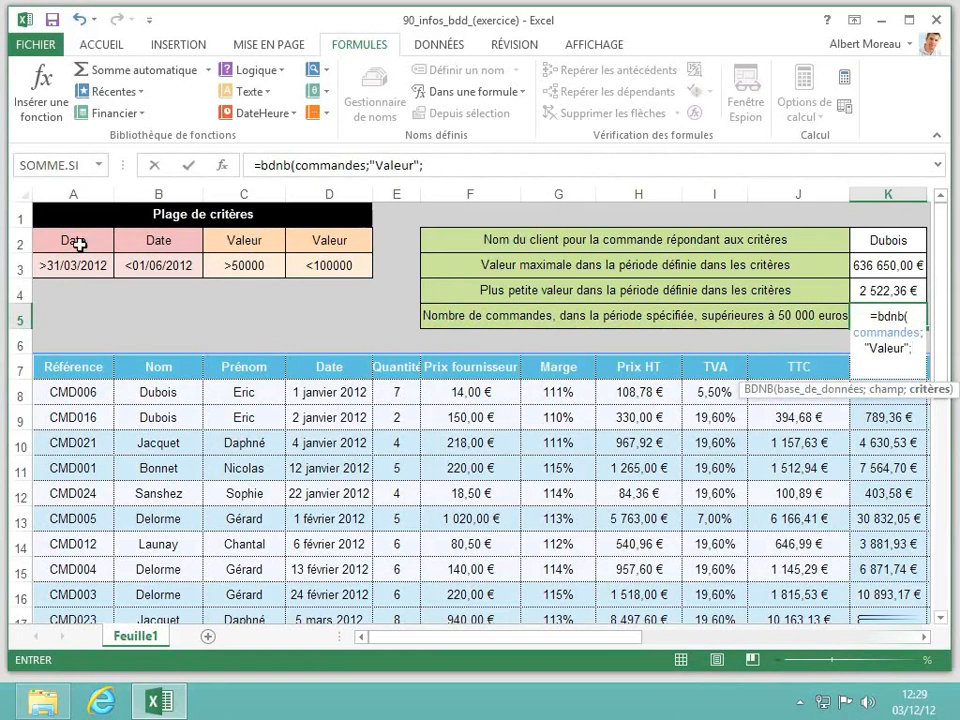
drag(70, 242, 214, 261)
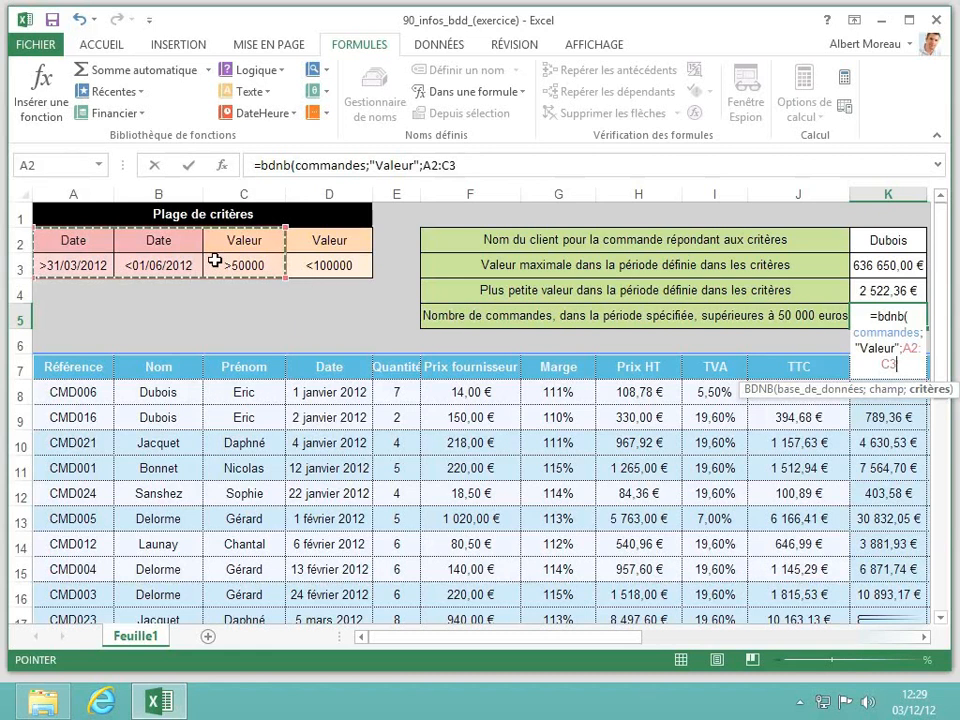
key(Return)
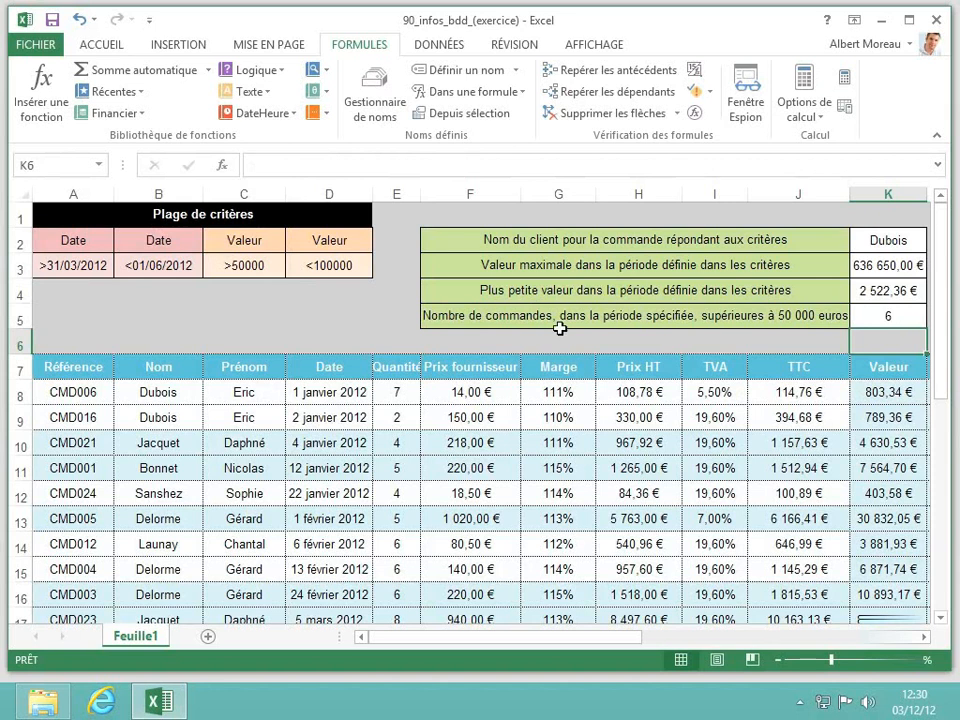
Change the month of the start-date criterion in A3 so that it reads >31/04/2012
click(102, 269)
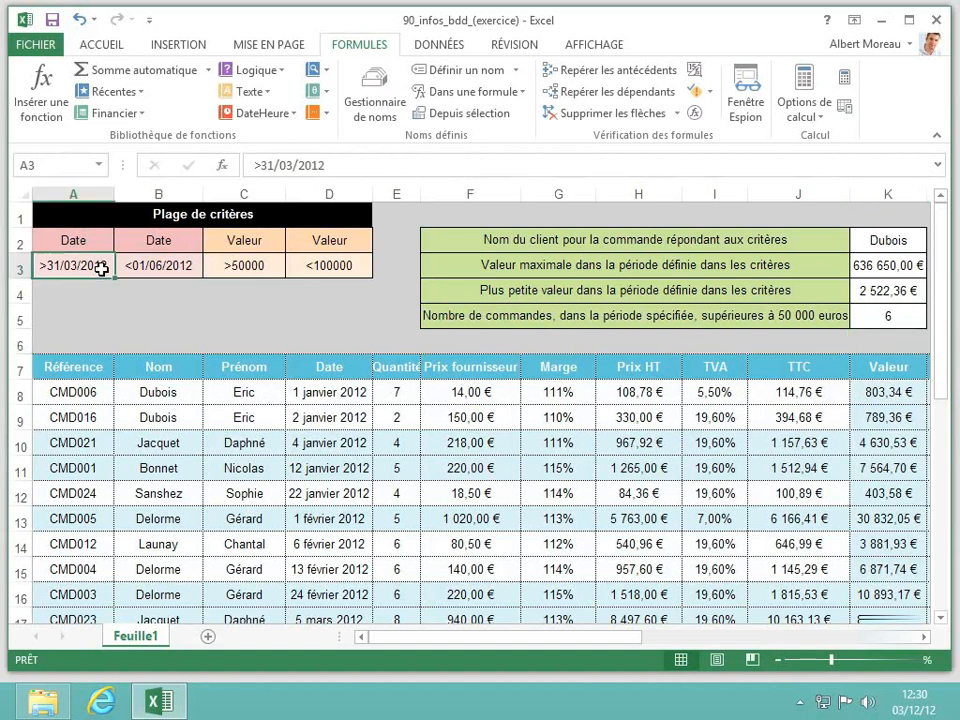
click(285, 166)
key(Delete)
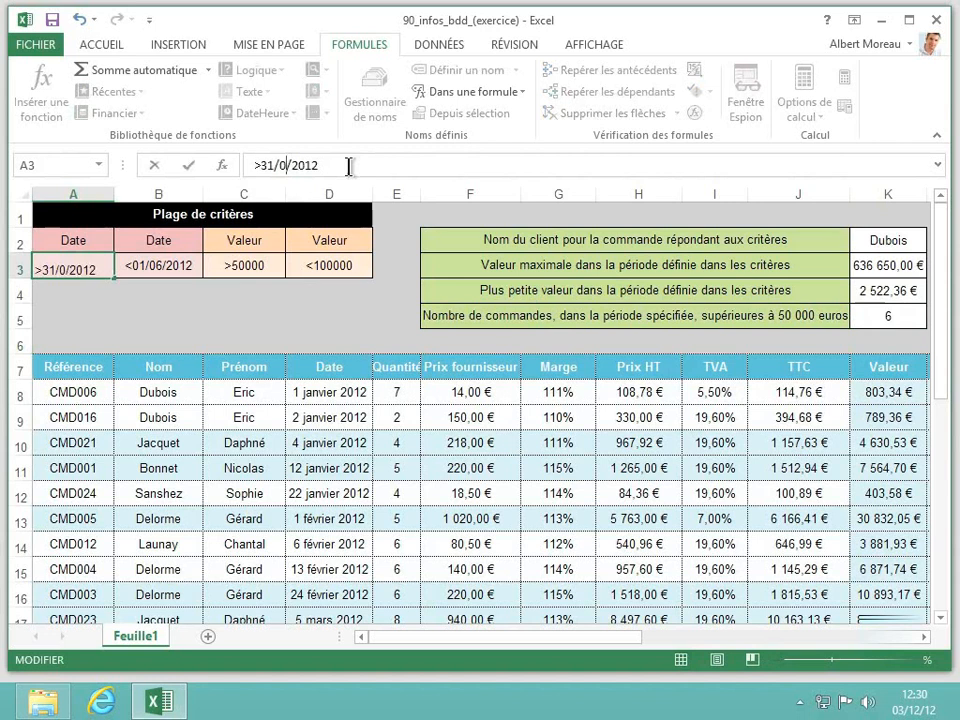
text(4)
key(Return)
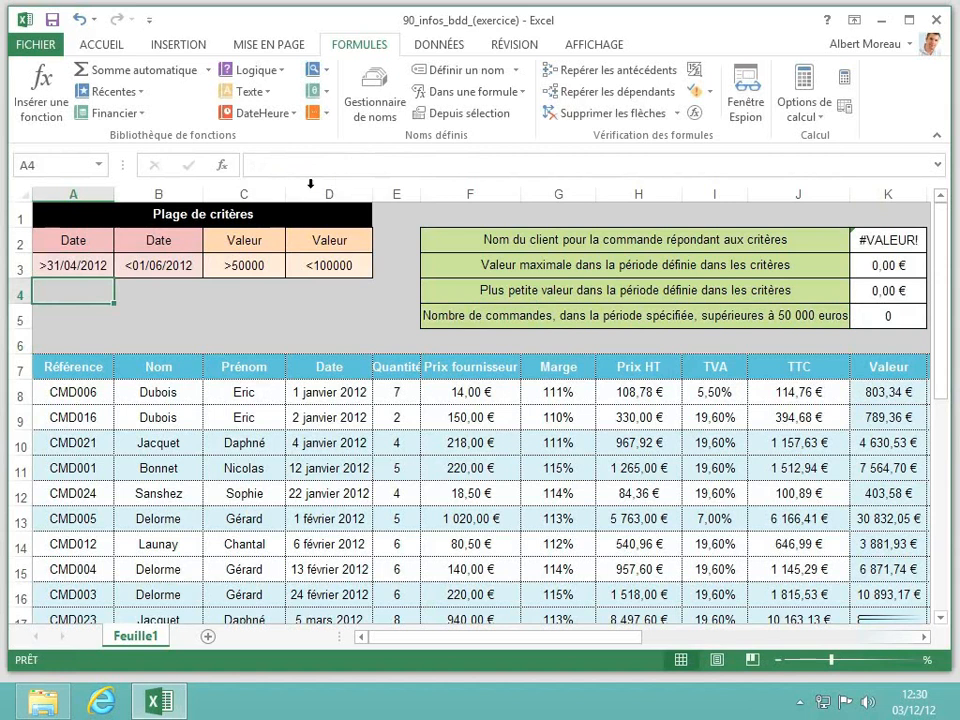
Correct the day of the start-date criterion in A3 to give >30/04/2012, and check the formulas in K4 and K5
click(95, 266)
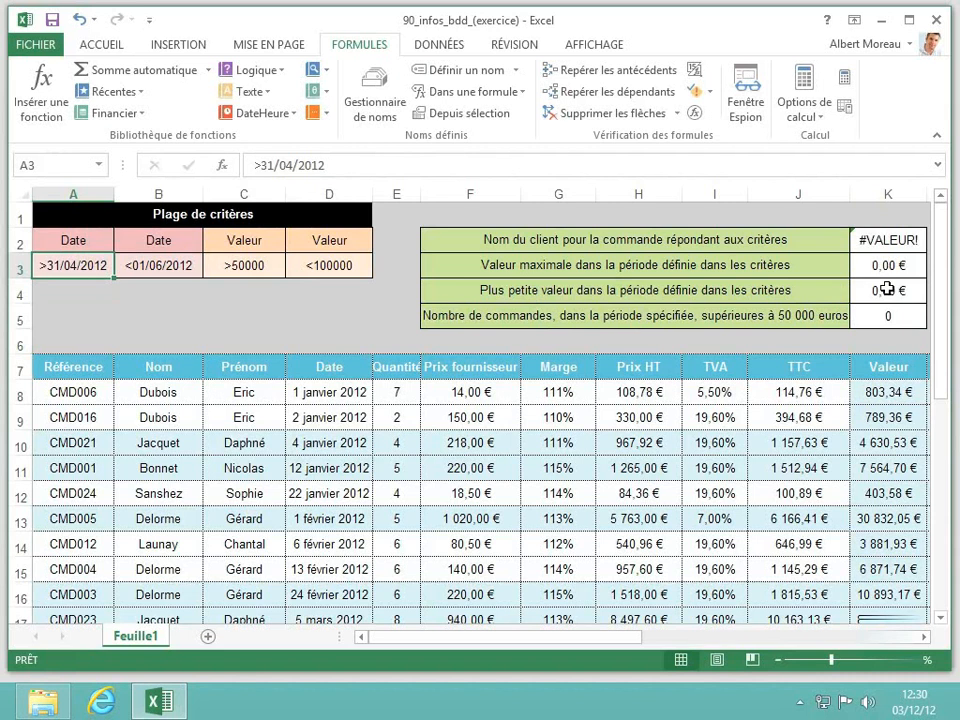
click(270, 165)
key(BackSpace)
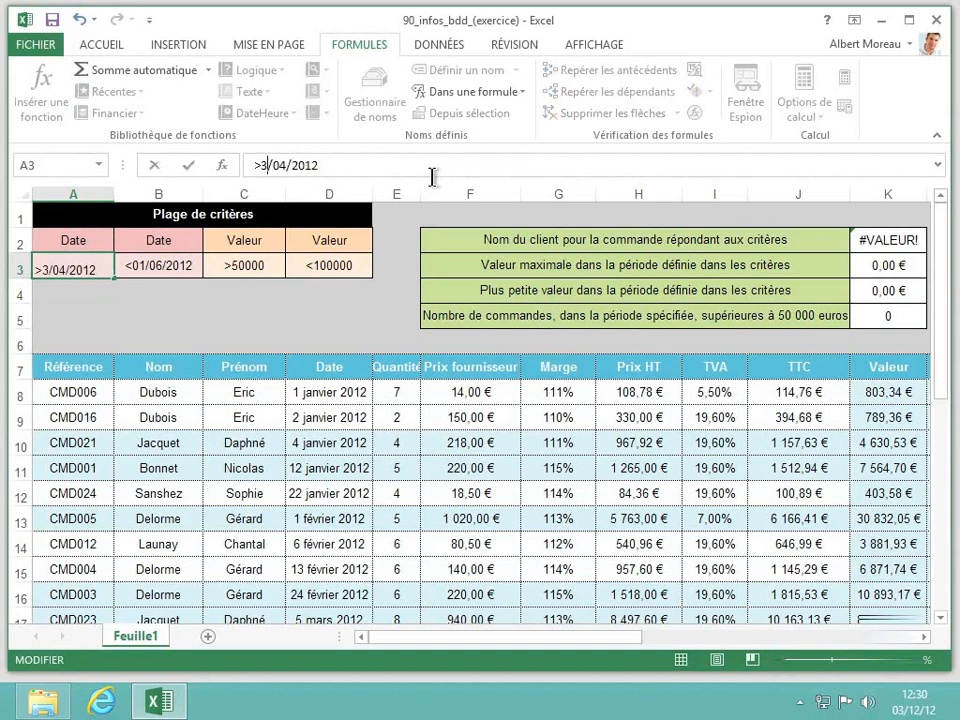
text(0)
key(Return)
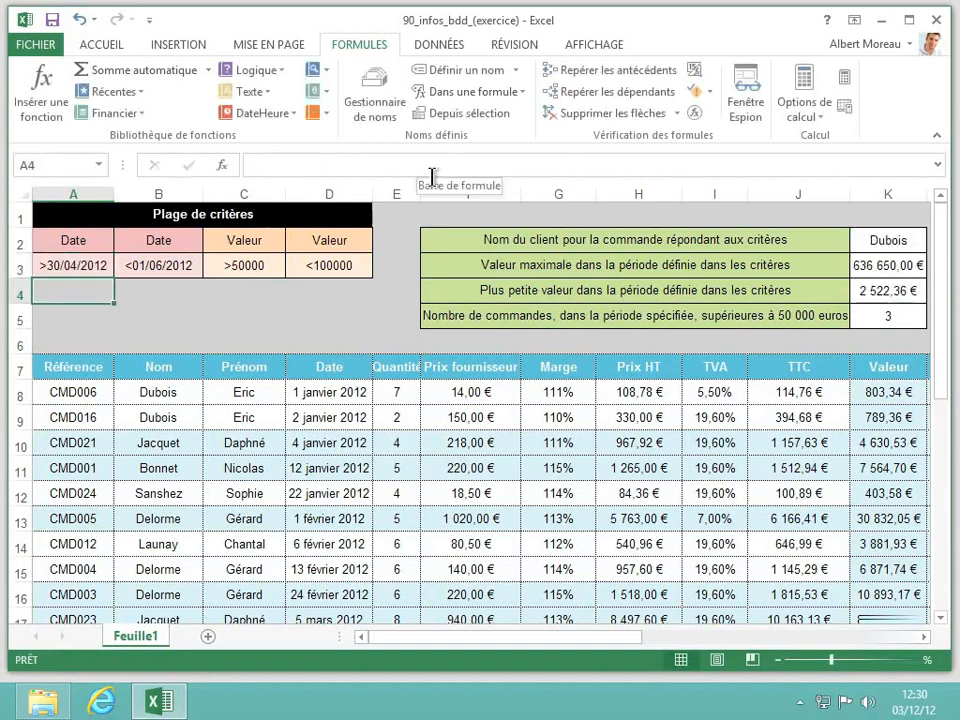
click(904, 288)
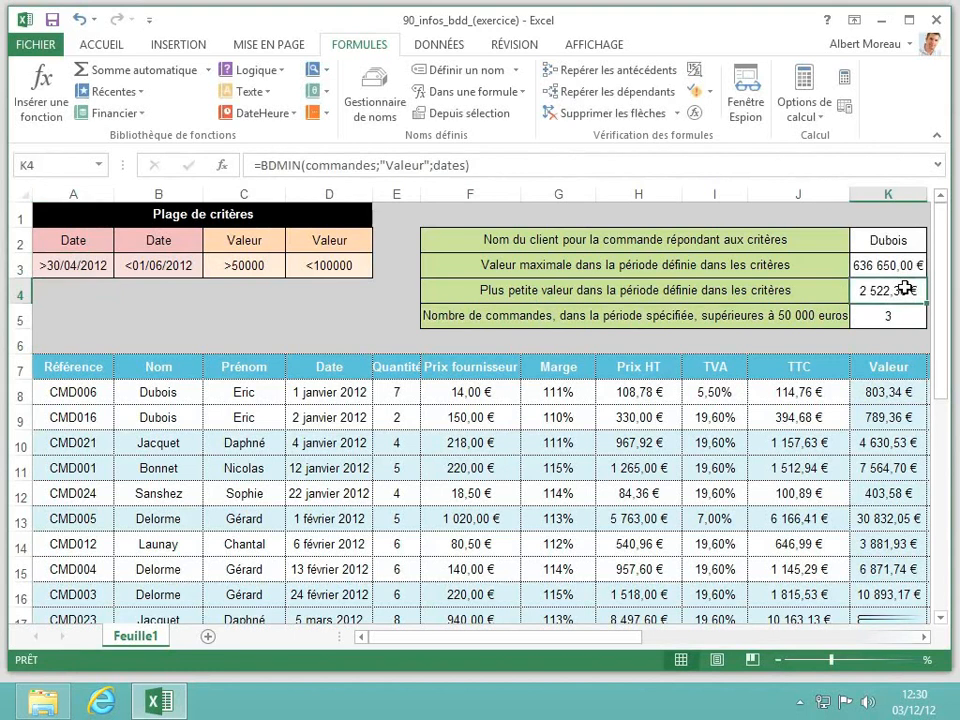
click(905, 315)
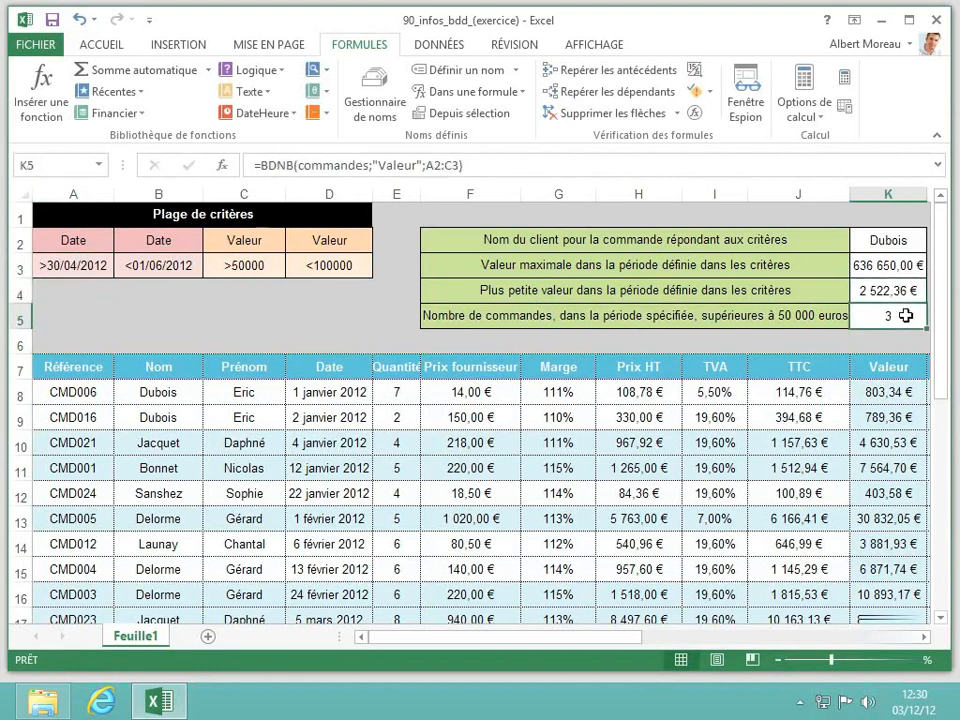